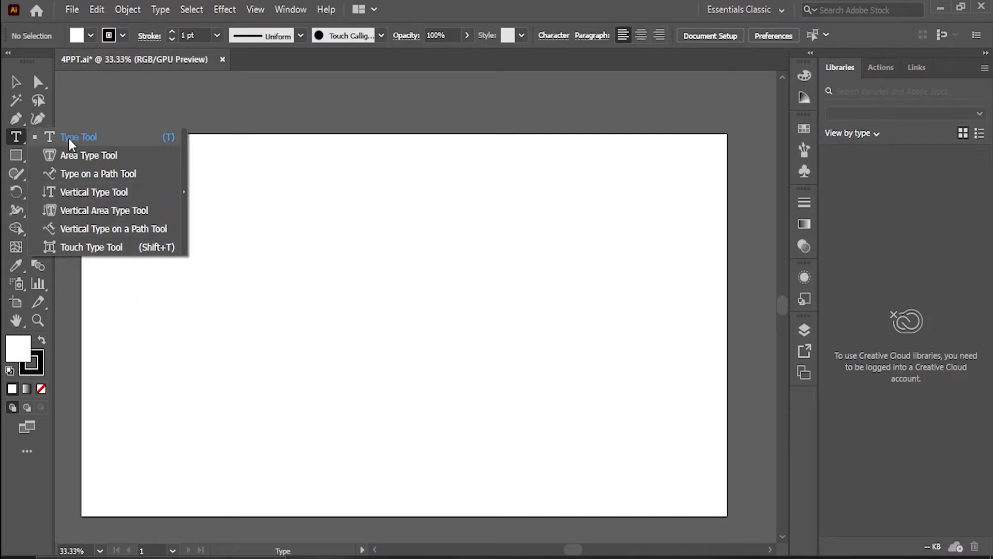
Add a line of point text reading ENT ACADEMY in the upper-left area of the artboard.
click(67, 135)
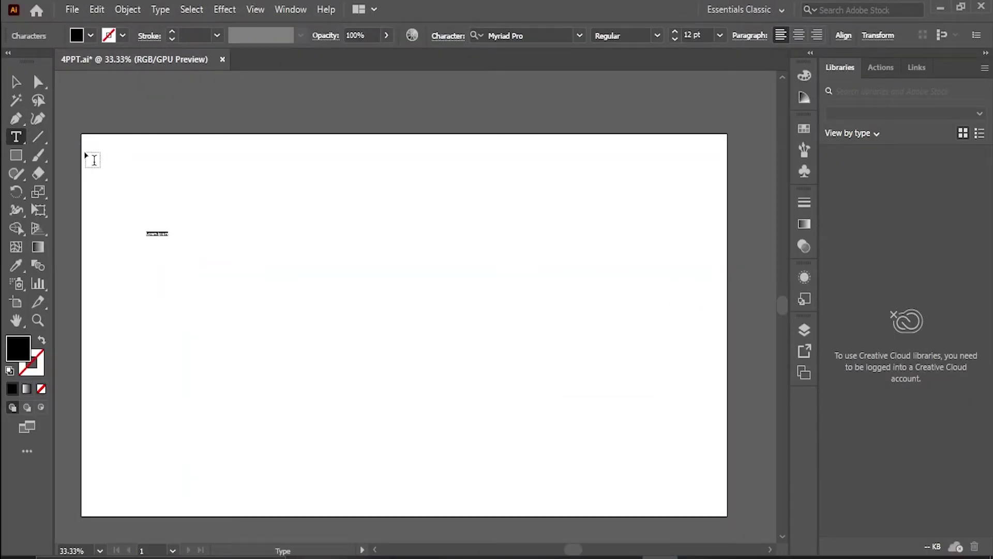
scroll(164, 236, up, 3)
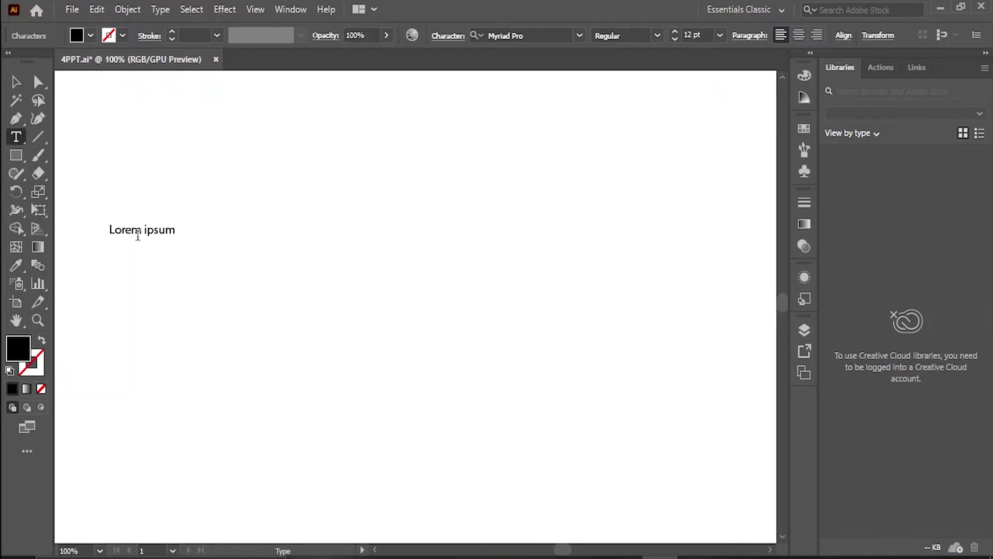
click(139, 232)
drag(173, 229, 109, 230)
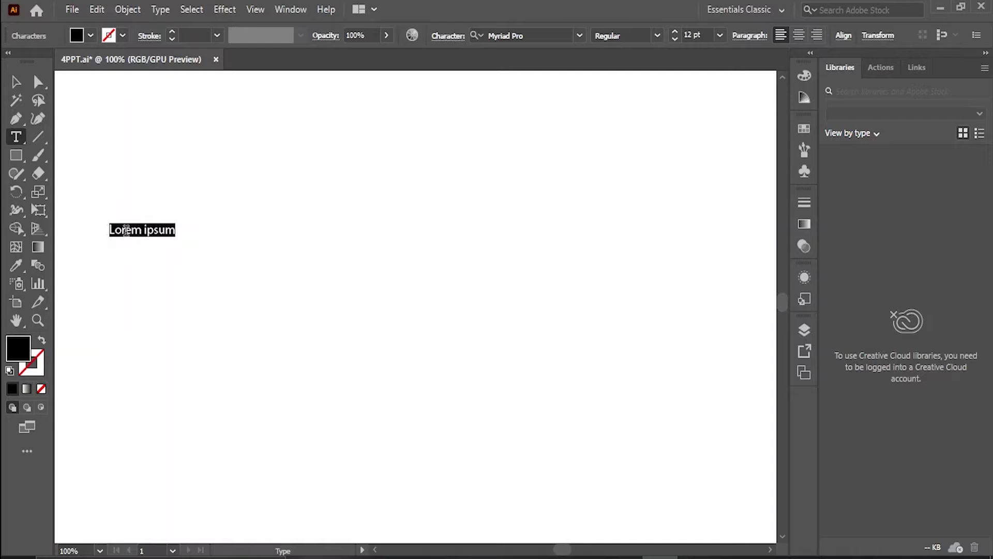
text(ENT)
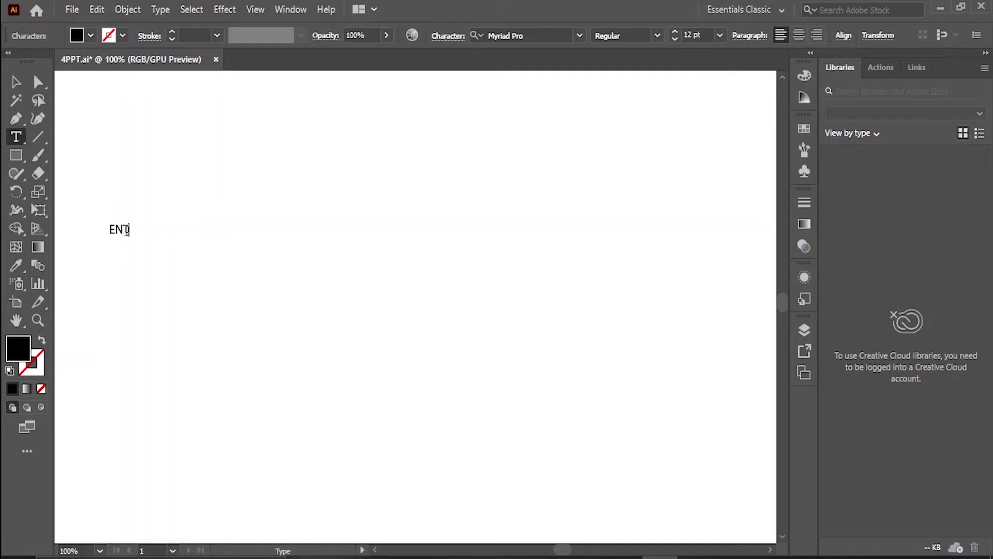
text( ACADEMY)
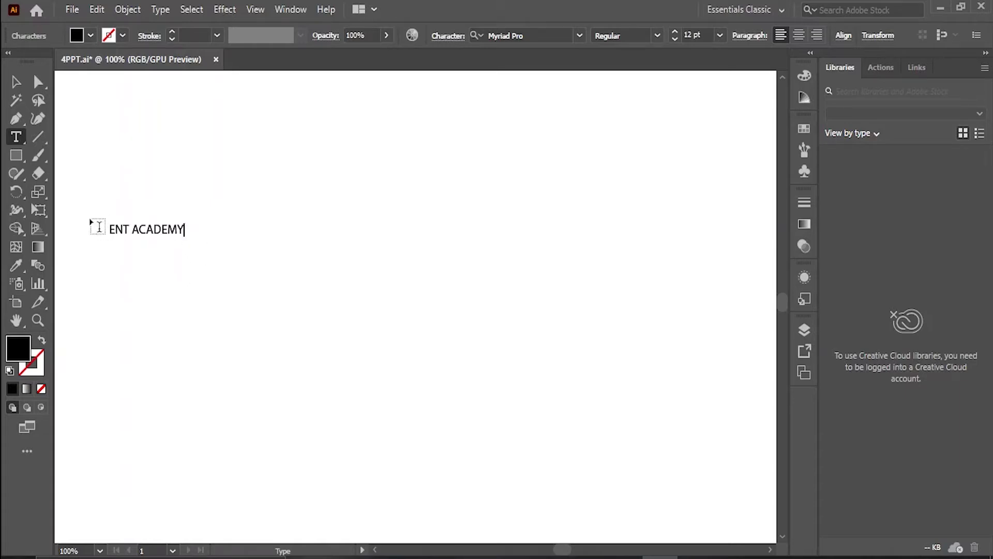
click(16, 82)
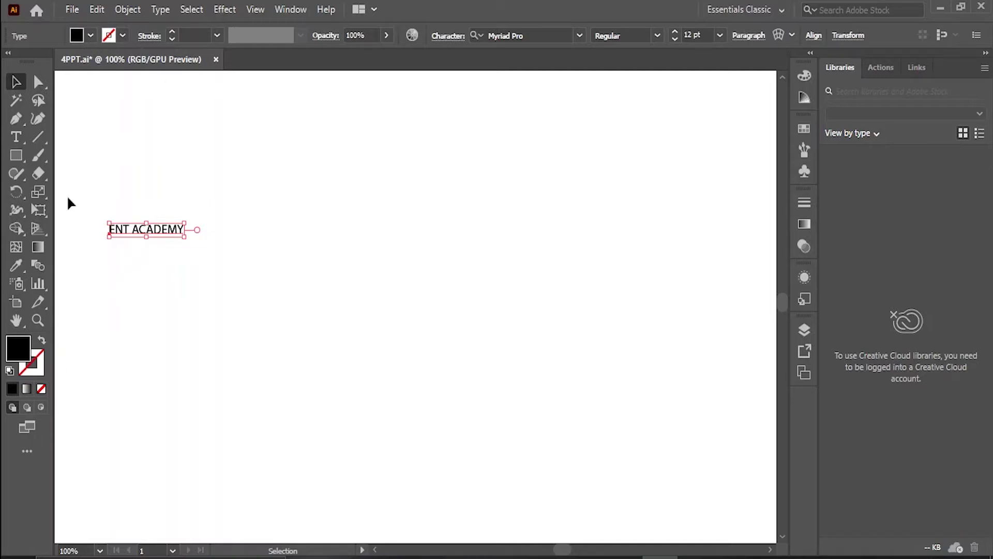
Set the fill colour of the ENT ACADEMY text to a bright, saturated red.
double_click(17, 360)
click(487, 183)
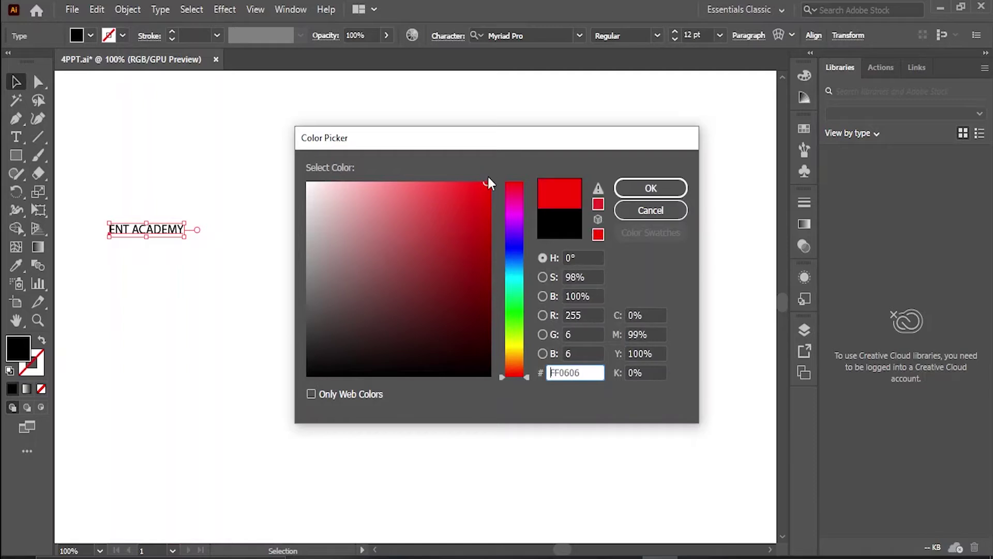
click(470, 196)
click(477, 182)
click(623, 190)
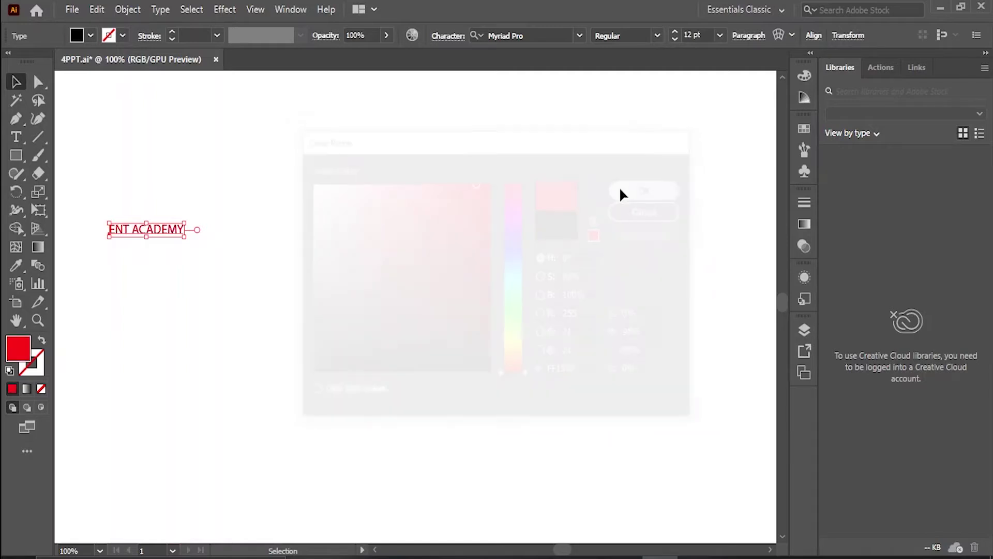
Give the ENT ACADEMY text a dark blue stroke with hex colour 1E0FA8.
click(39, 360)
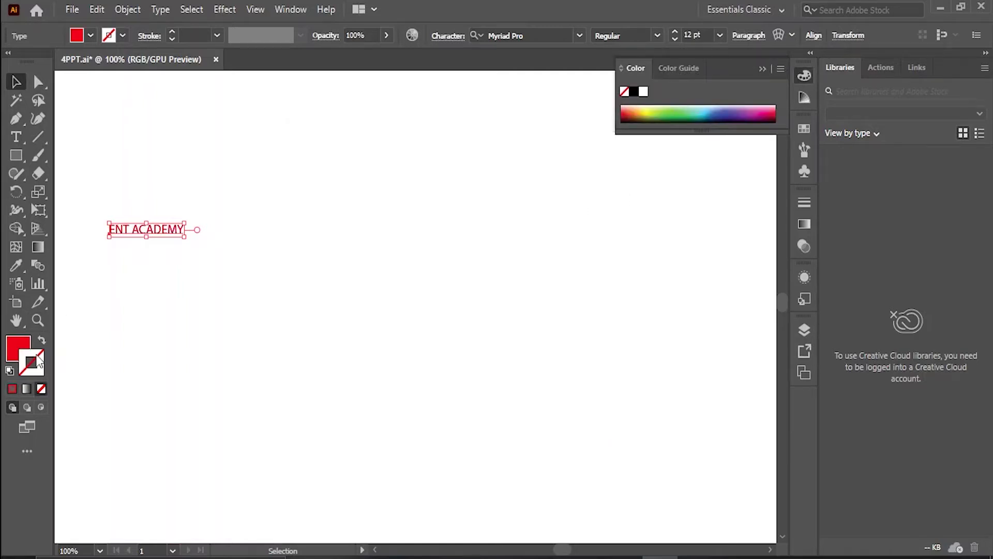
double_click(38, 360)
click(473, 293)
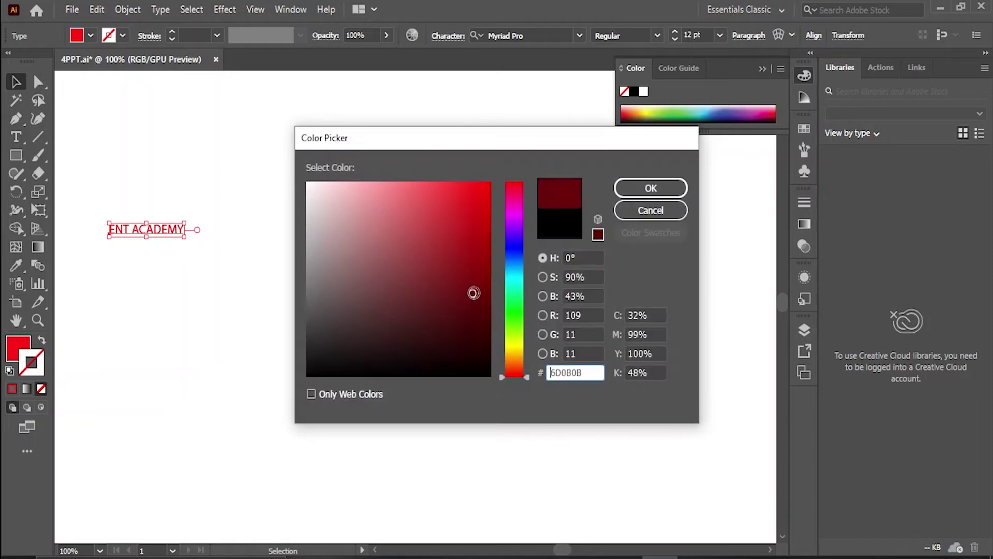
drag(516, 374, 516, 241)
click(477, 248)
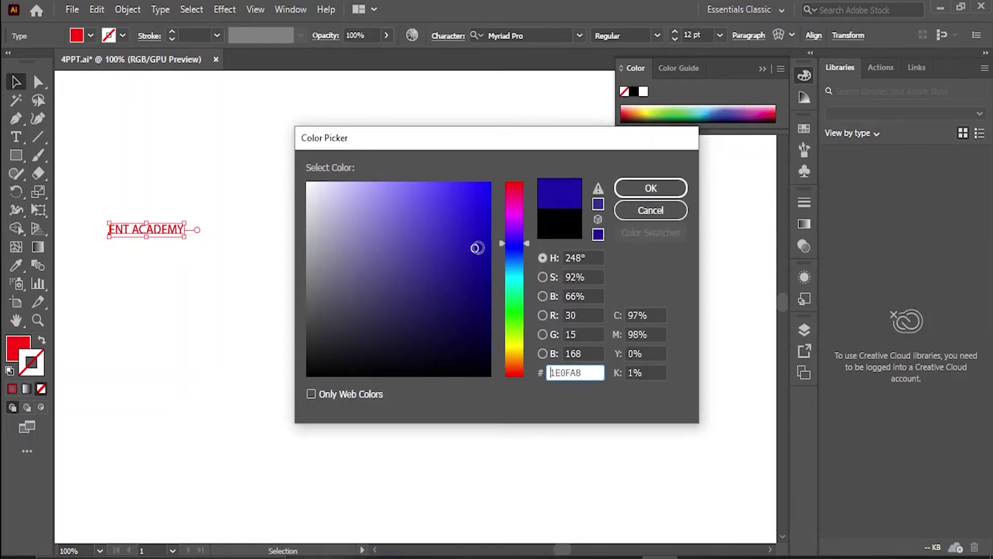
click(645, 189)
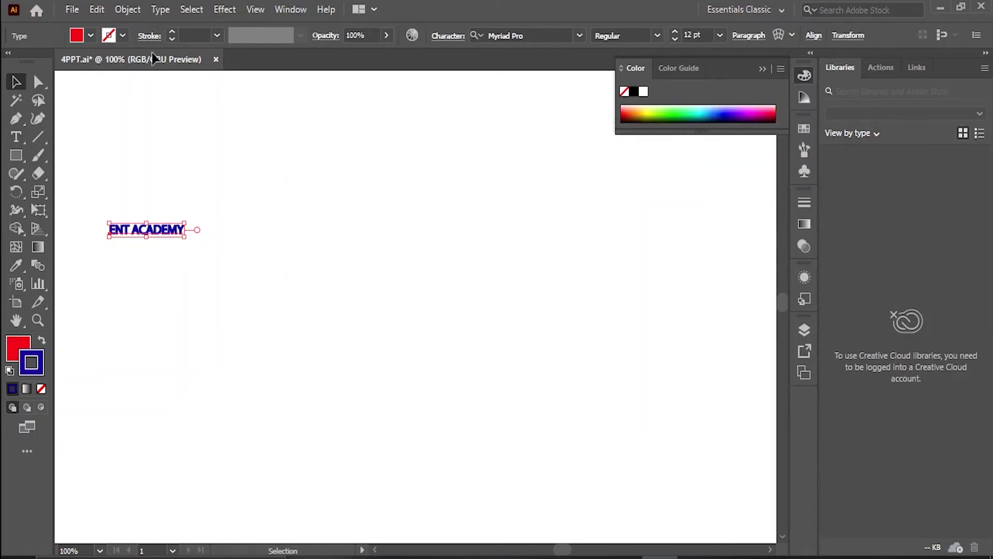
Set the stroke weight of the ENT ACADEMY text to 2 pt.
click(172, 31)
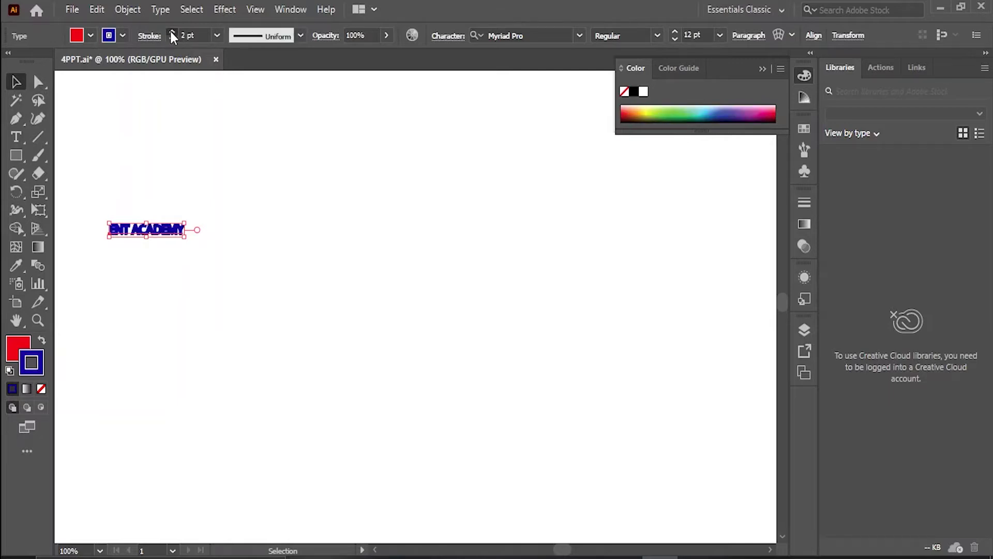
click(171, 31)
click(172, 31)
click(173, 40)
click(172, 40)
Try a lower opacity on the ENT ACADEMY text and bring it back to 100%.
click(300, 33)
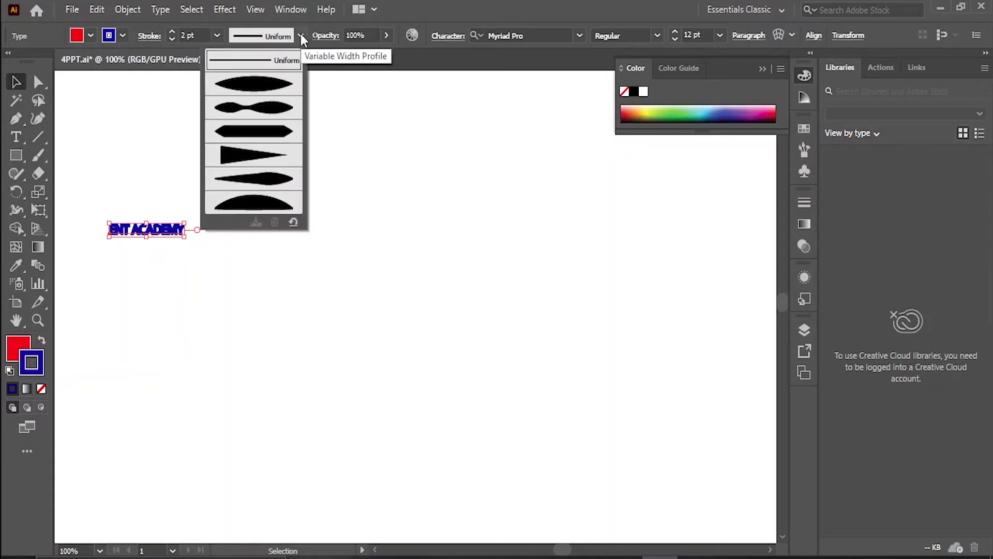
click(300, 33)
click(386, 36)
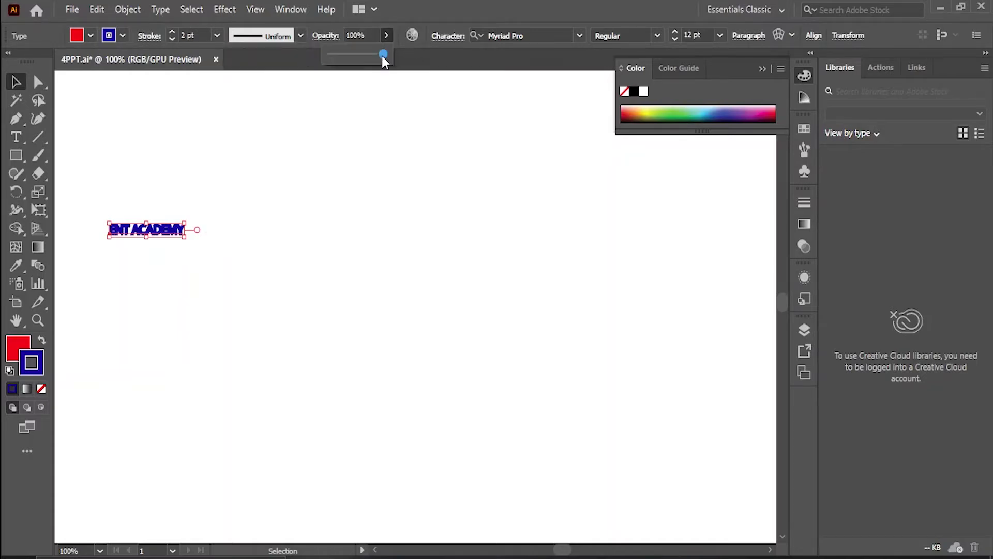
drag(357, 54, 387, 54)
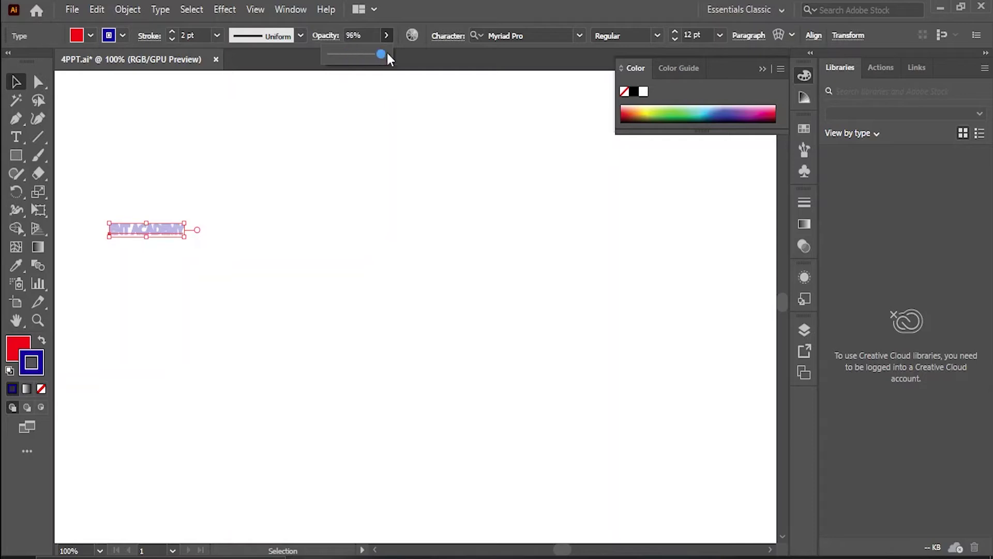
Set the ENT ACADEMY text's font to News706 BT Bold and its size to 48 pt.
click(452, 35)
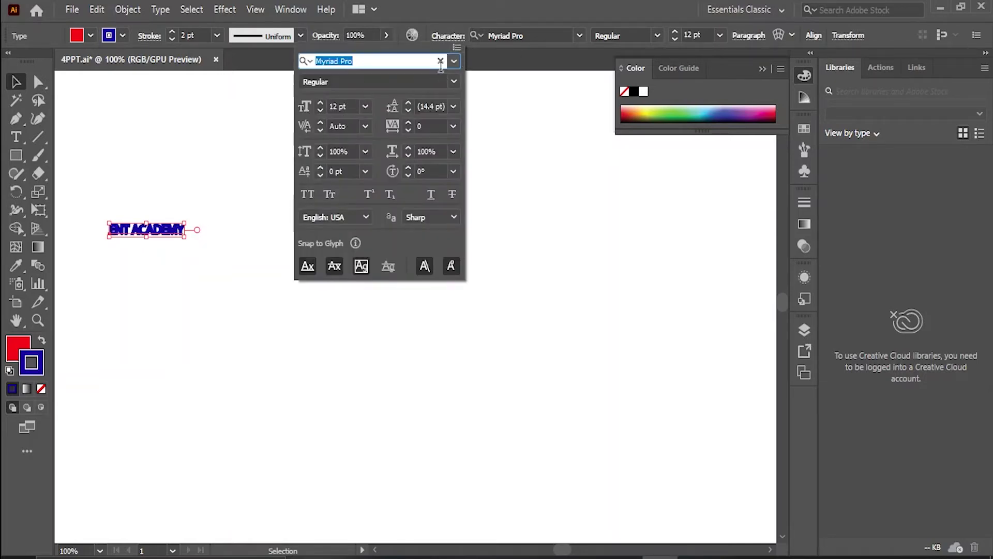
click(454, 62)
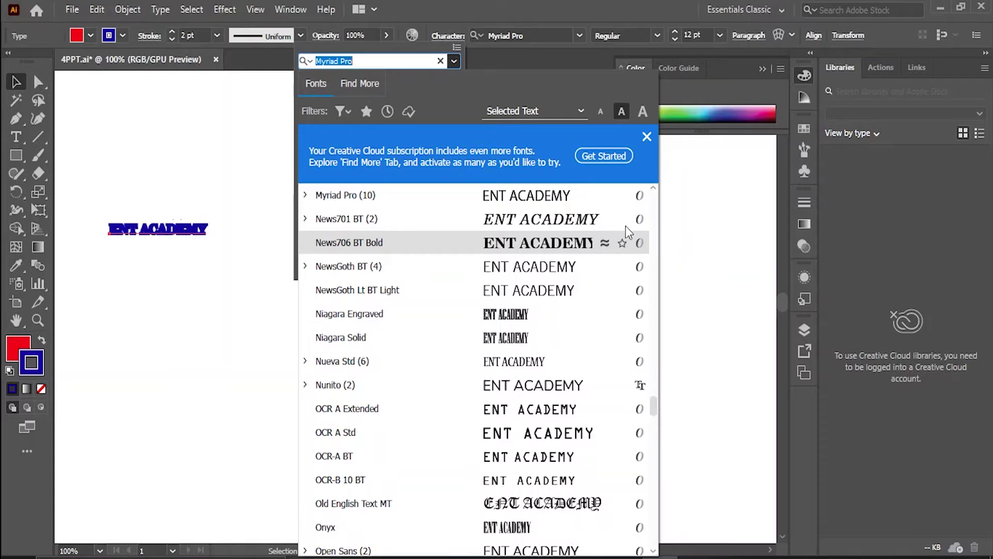
click(557, 243)
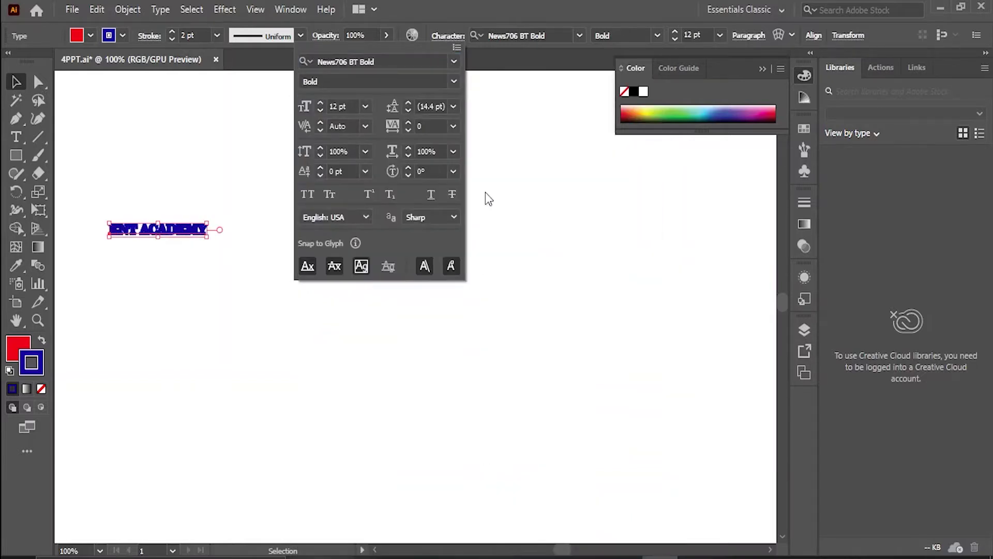
click(453, 84)
click(452, 83)
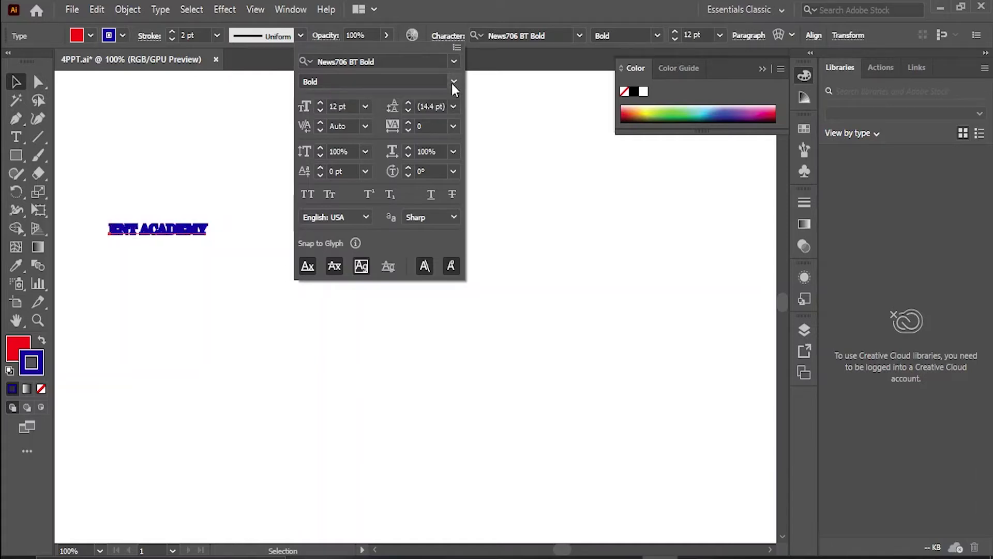
click(365, 107)
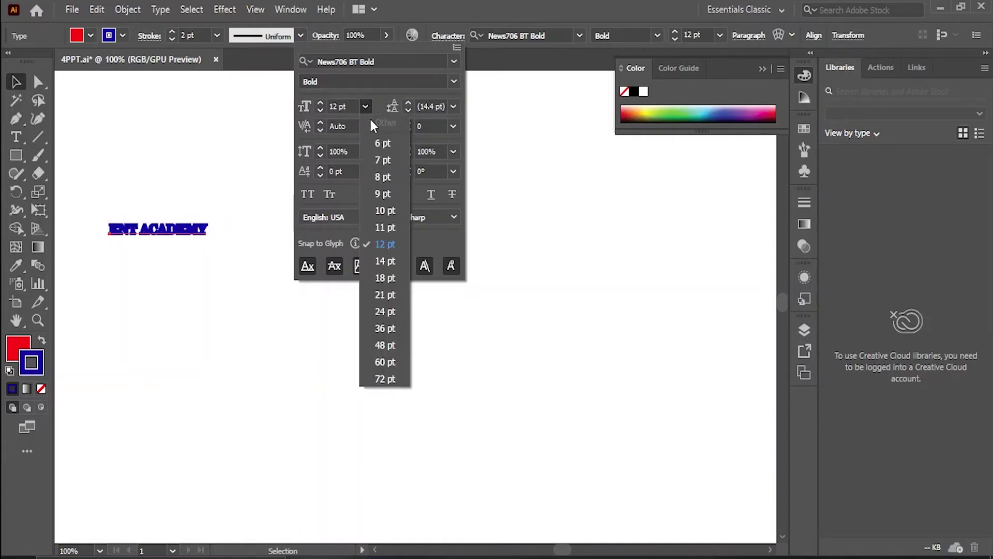
click(392, 344)
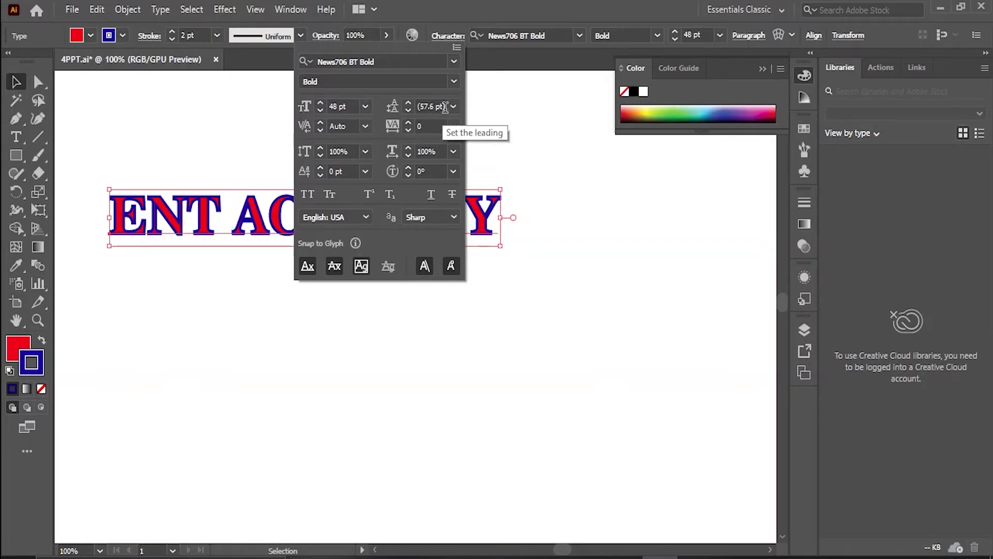
click(237, 218)
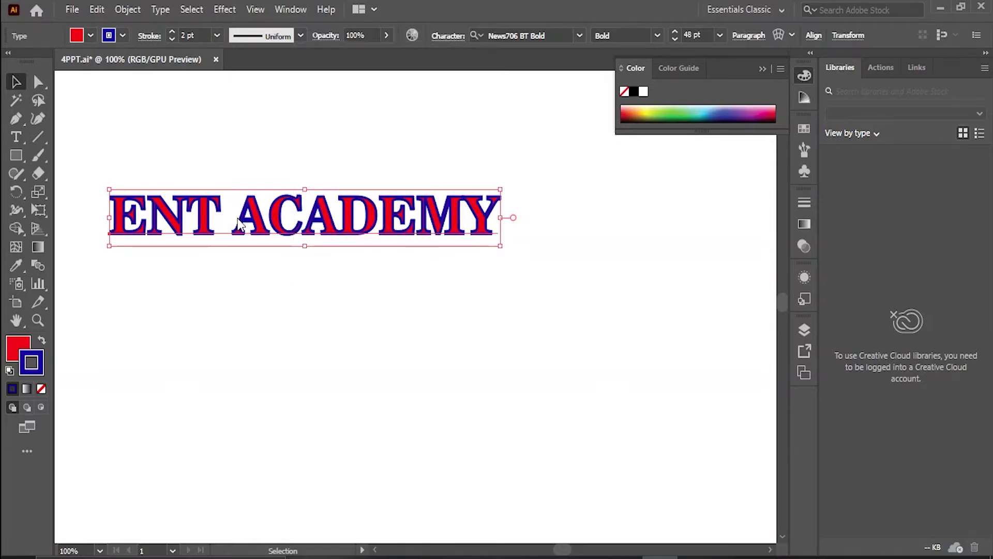
double_click(17, 82)
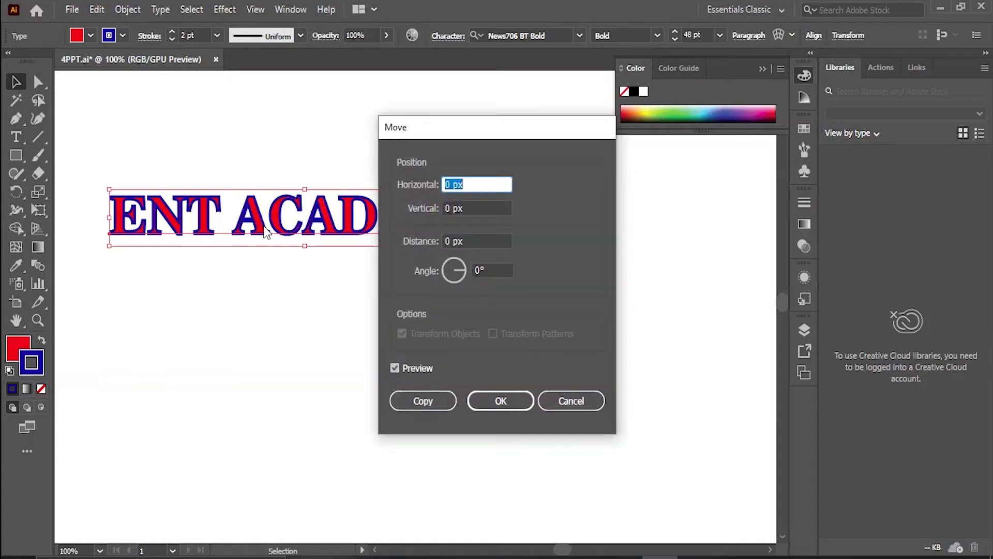
click(569, 403)
click(39, 83)
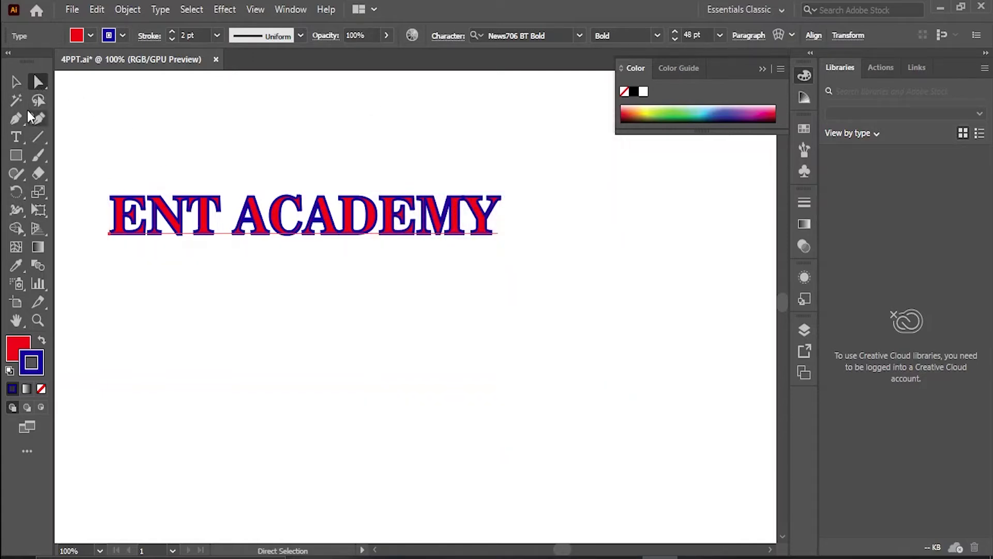
Break the text into two lines, with ENT on the first and ACADEMY on the second.
click(17, 82)
double_click(233, 214)
key(Return)
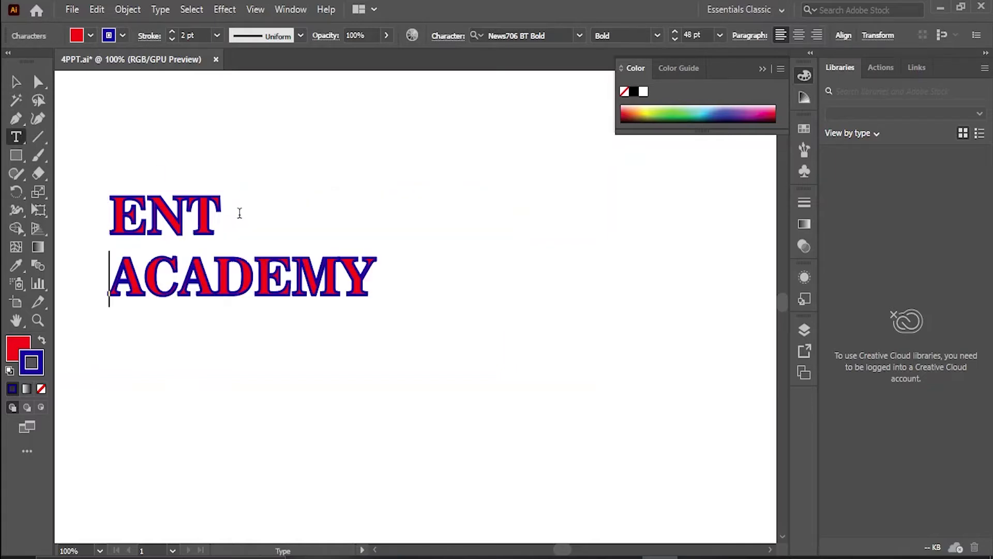
click(14, 83)
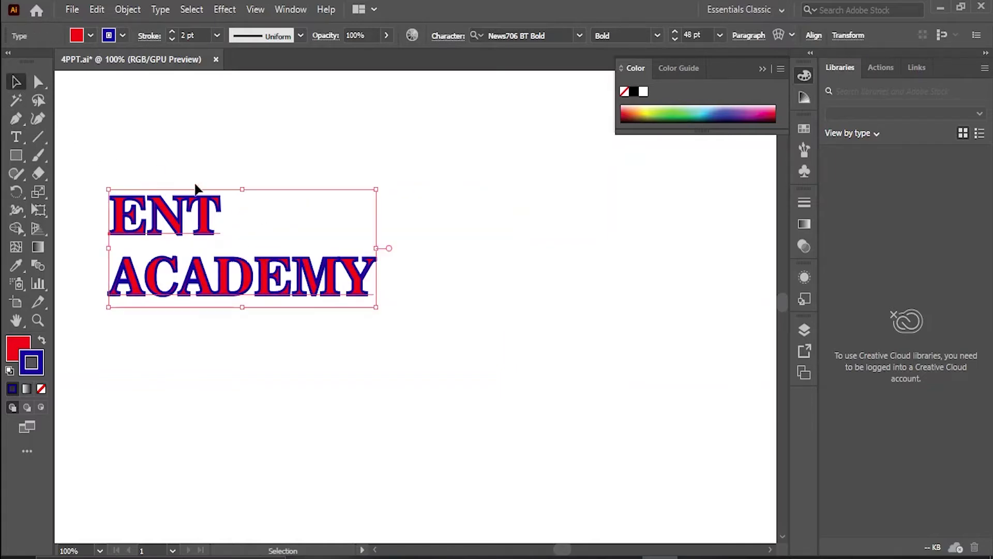
Set the leading of the two-line text to 48 pt.
click(447, 36)
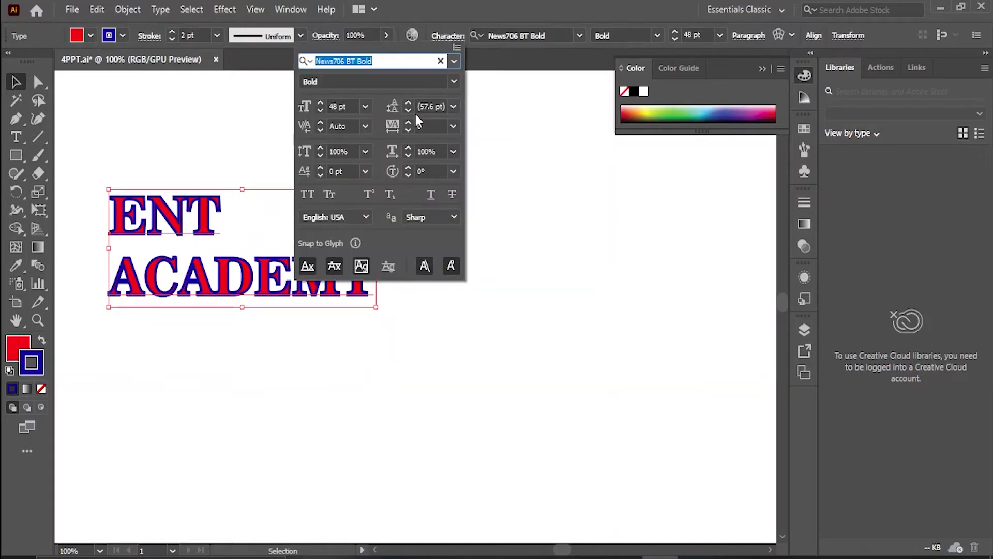
click(453, 107)
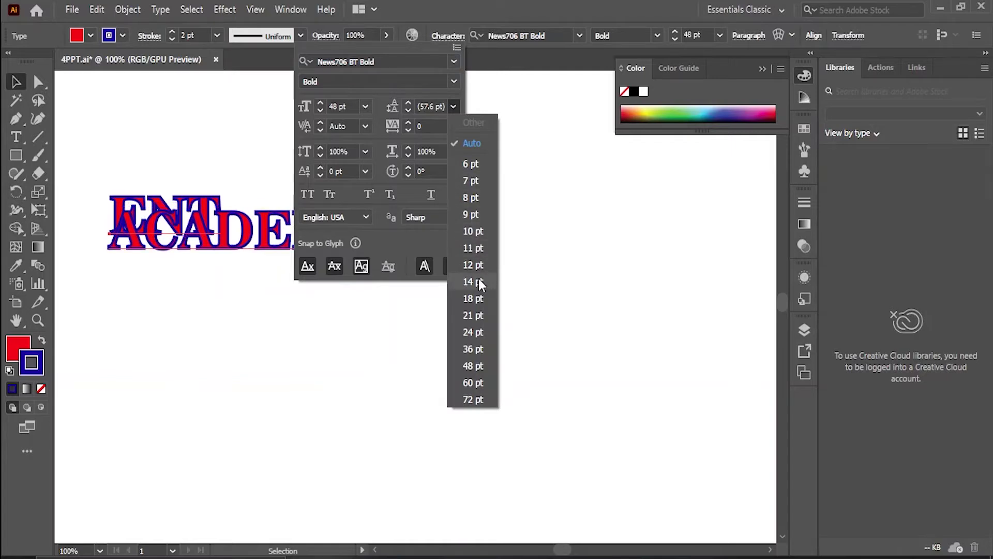
click(479, 371)
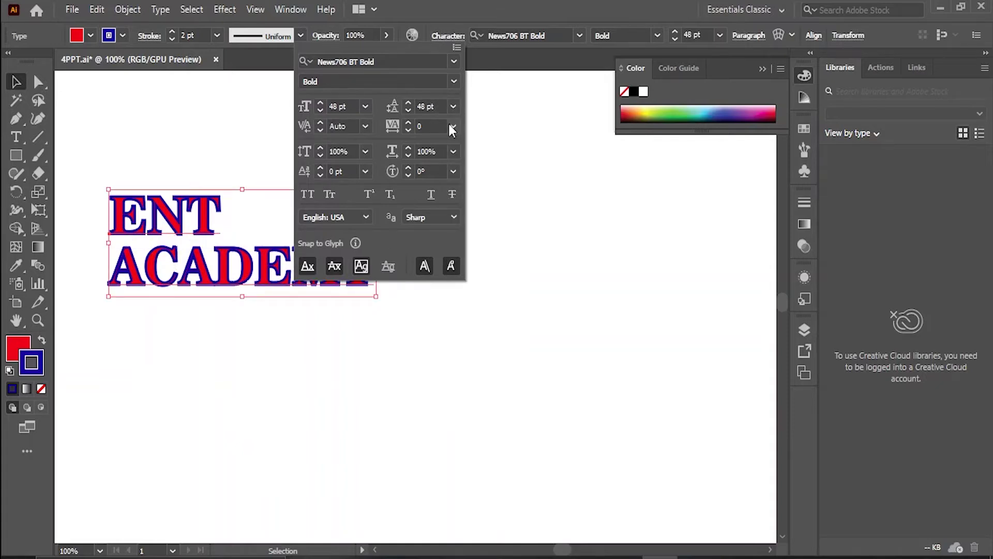
Set the two-line text's tracking to 29 and try to increase its kerning.
click(408, 123)
click(409, 123)
click(408, 123)
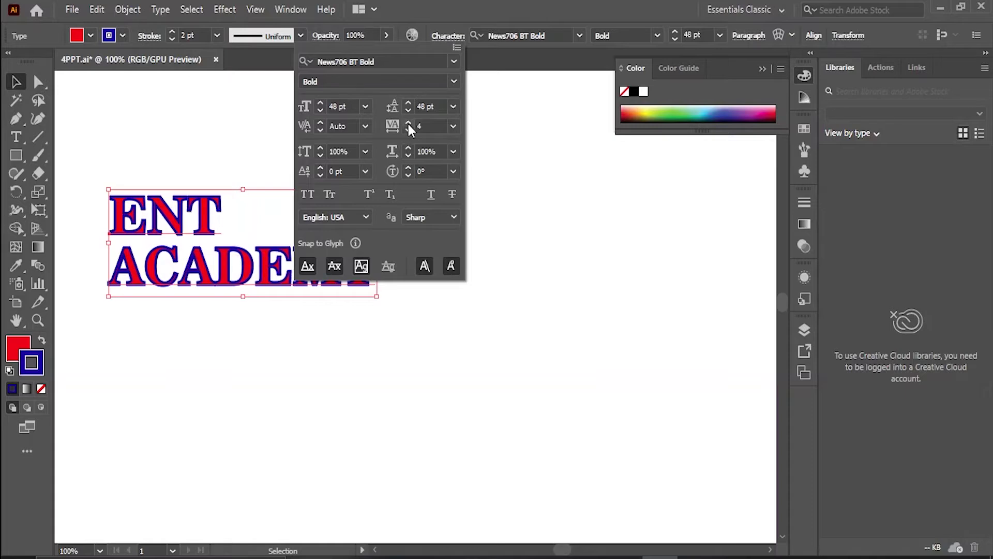
click(408, 123)
click(408, 124)
click(409, 123)
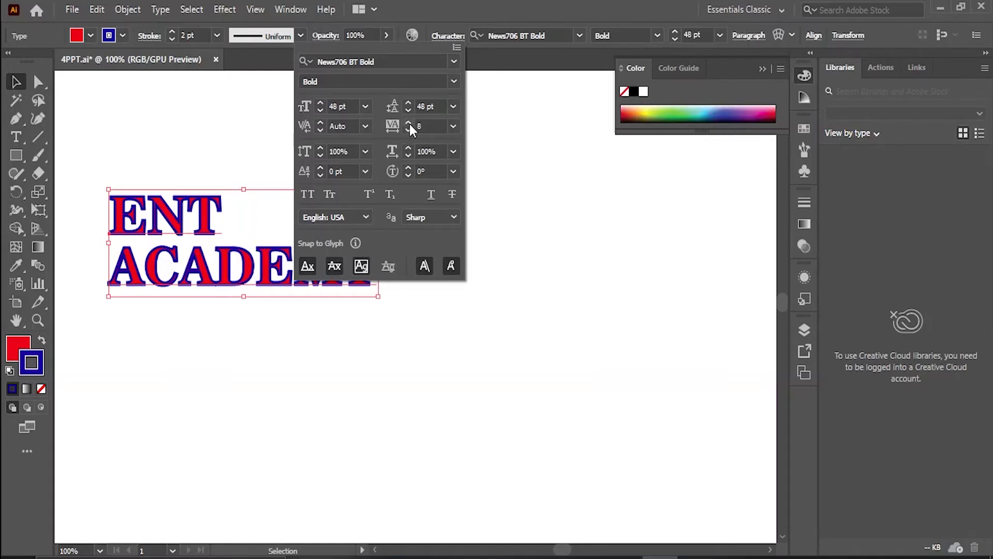
click(409, 123)
click(409, 123)
click(409, 123)
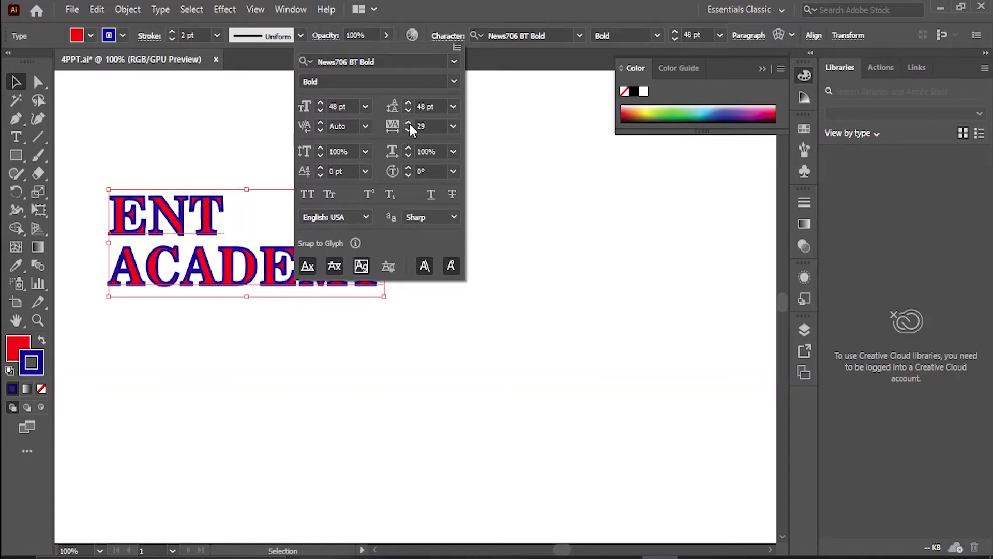
click(321, 123)
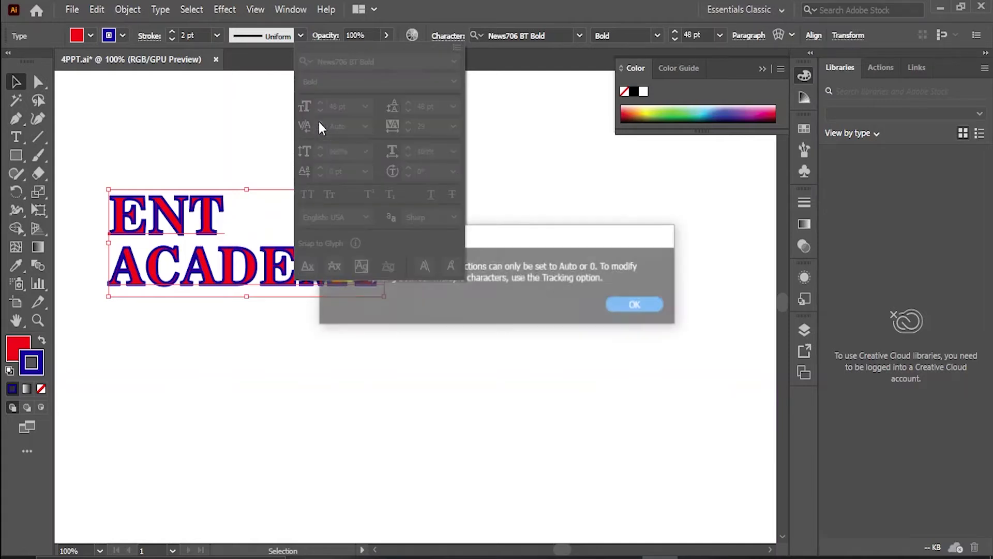
click(647, 305)
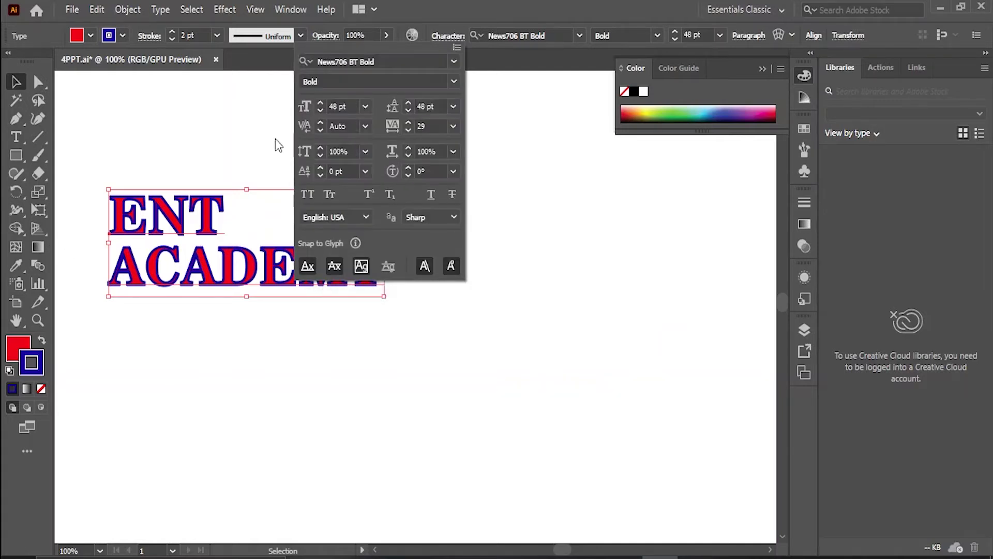
Set the kerning between the second A and the D of ACADEMY to 9.
click(695, 179)
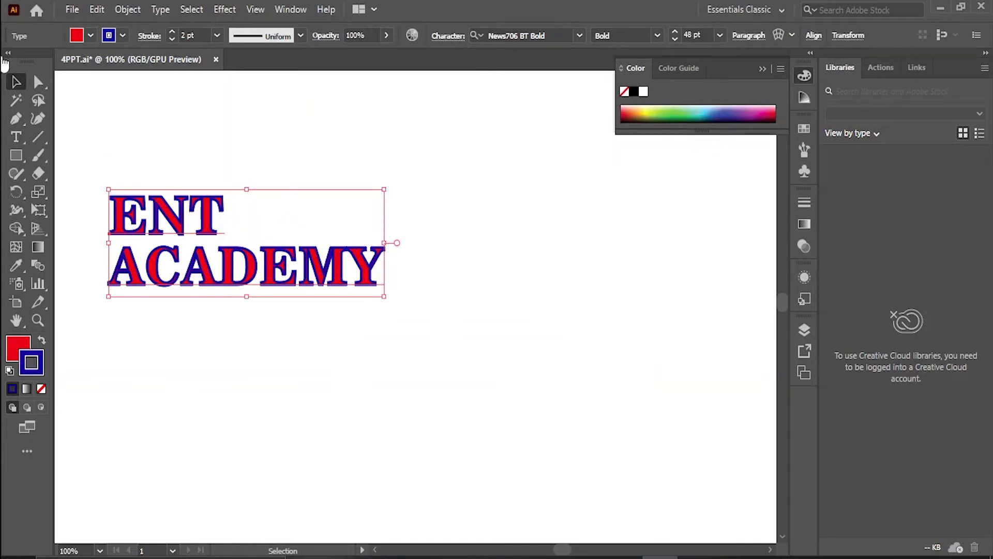
double_click(220, 265)
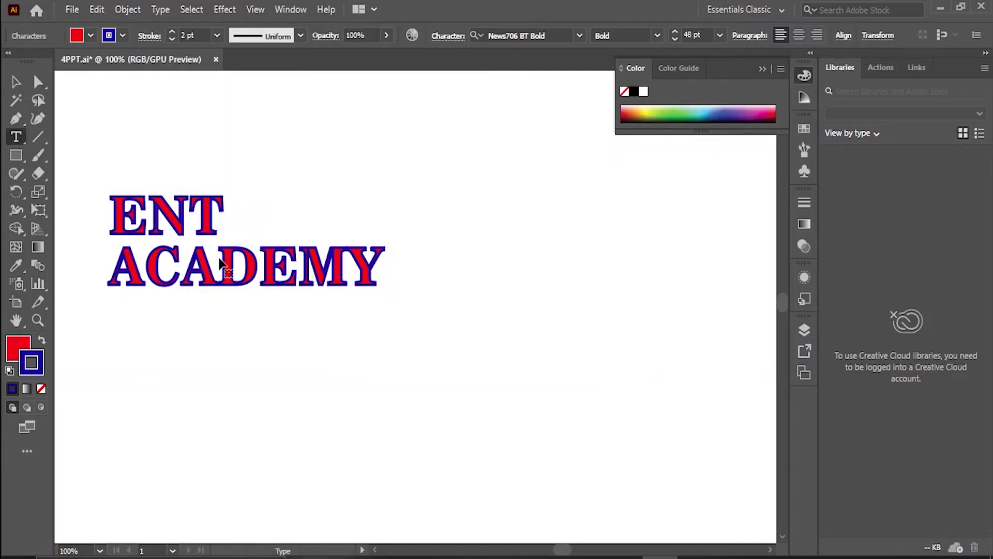
click(448, 35)
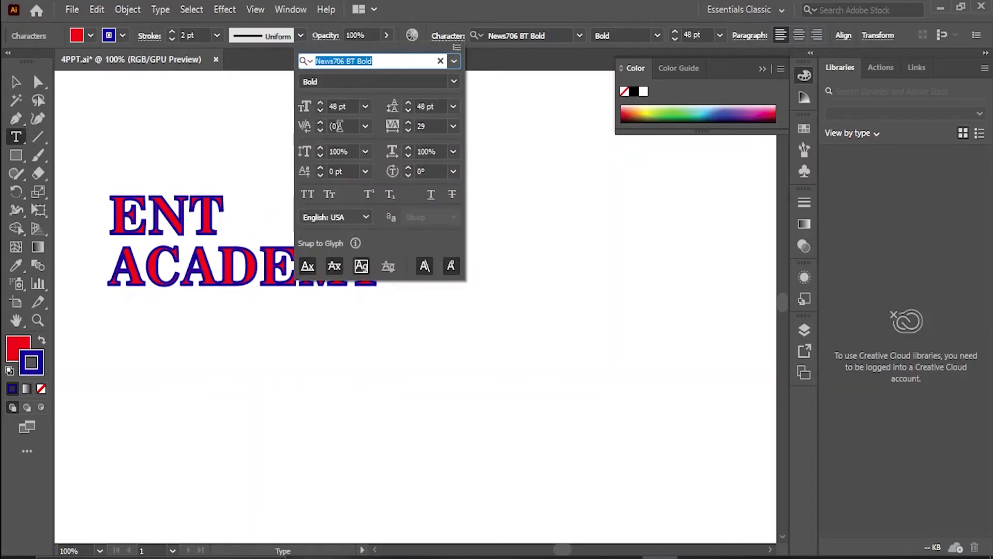
click(321, 123)
click(321, 123)
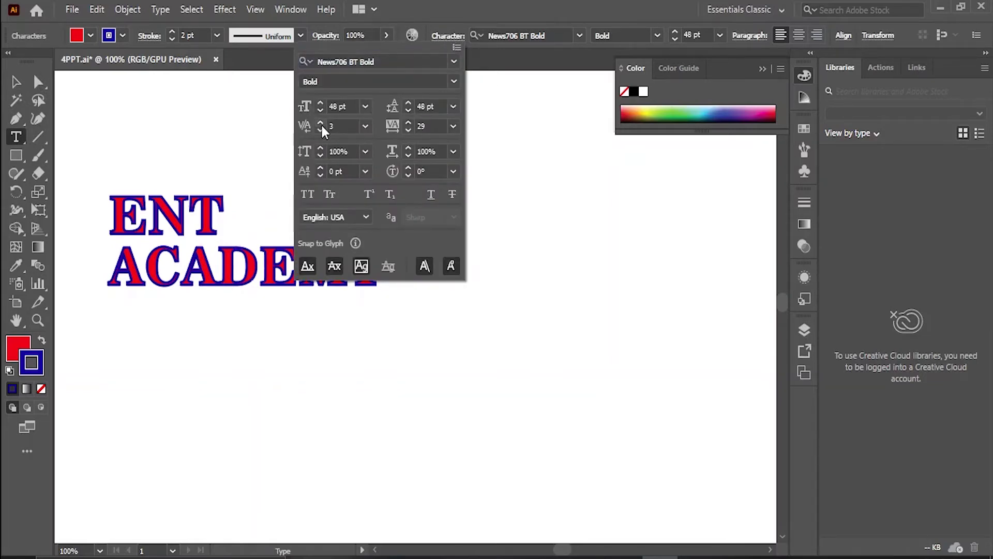
click(321, 123)
click(321, 122)
click(321, 123)
click(320, 122)
click(319, 123)
click(320, 123)
click(320, 123)
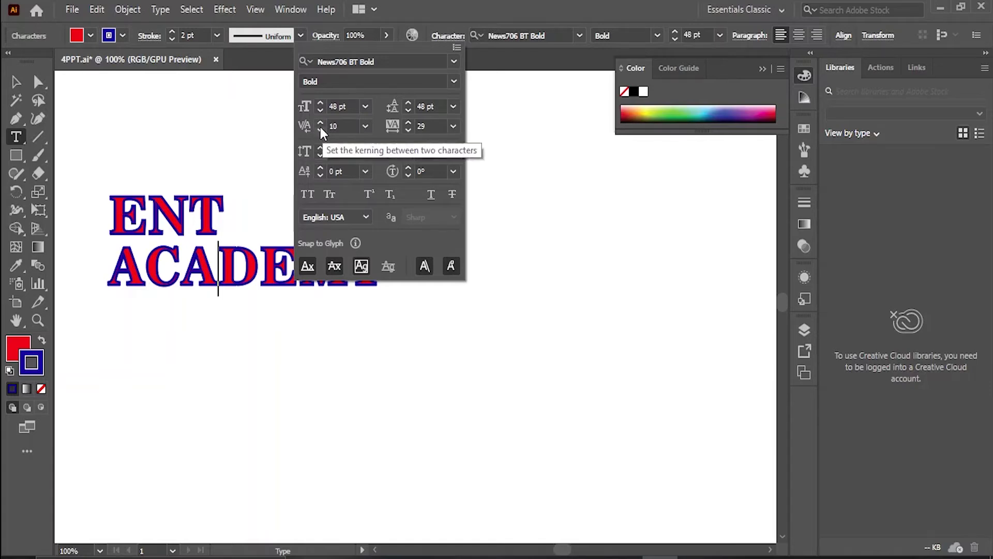
click(321, 128)
click(320, 128)
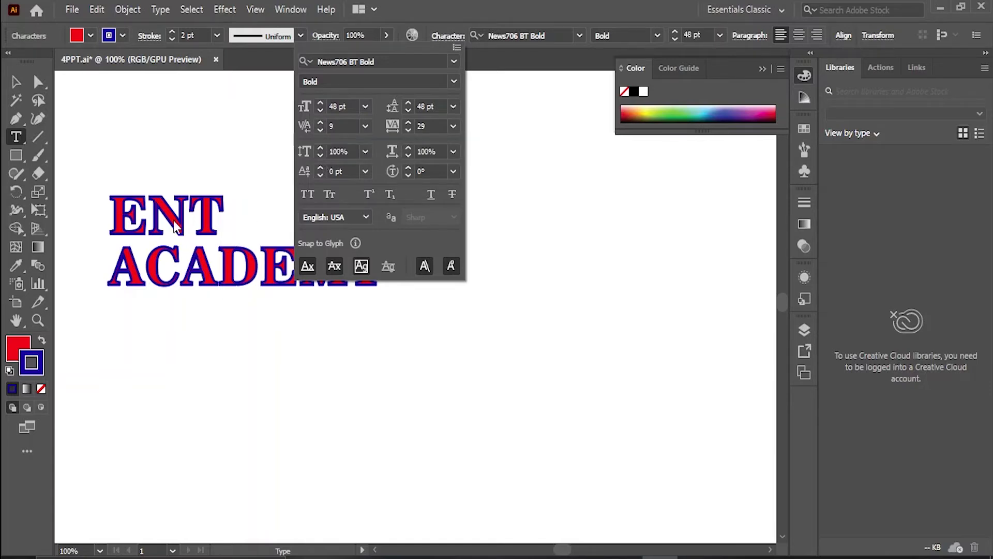
Select the whole two-line text object and set its vertical scale to 110%.
click(150, 232)
click(16, 82)
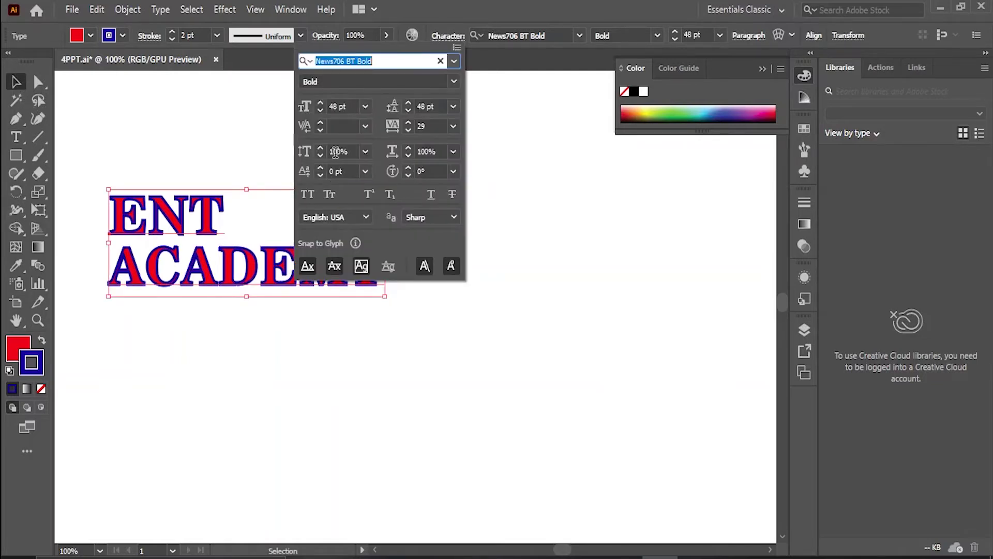
click(326, 147)
click(326, 148)
click(326, 147)
click(326, 148)
click(325, 148)
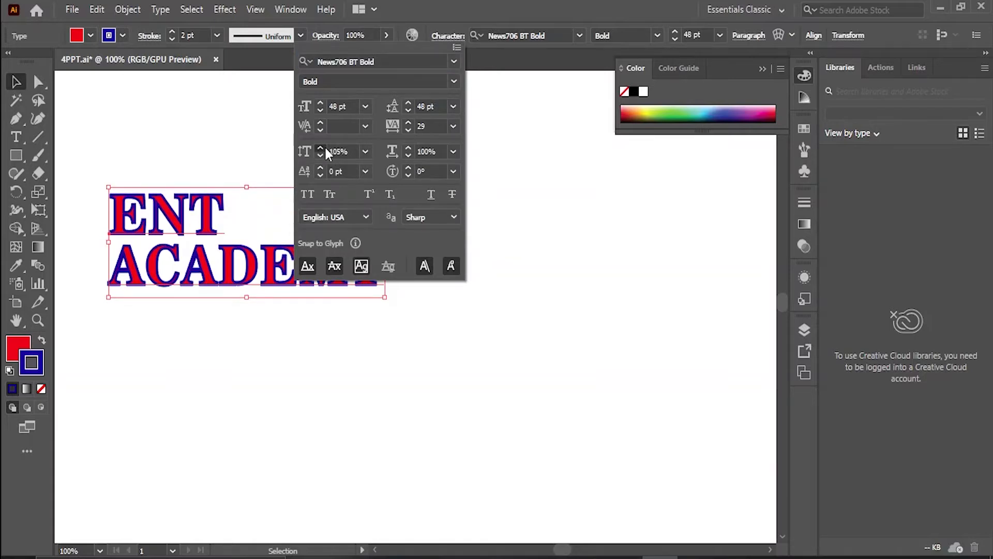
click(326, 148)
click(326, 148)
click(326, 148)
click(325, 148)
click(326, 147)
Set the horizontal scale of the two-line text to 107%.
click(407, 148)
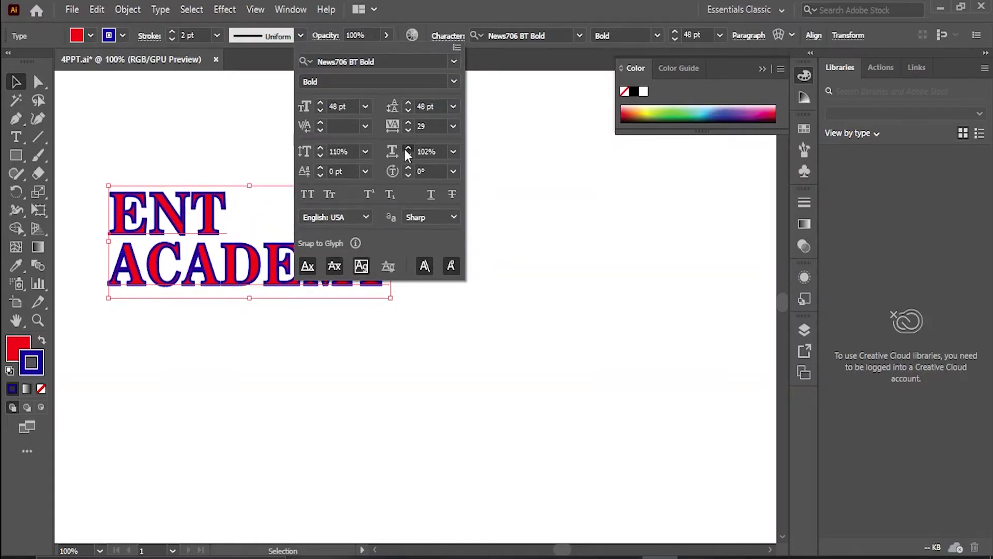
click(408, 148)
click(408, 148)
click(407, 148)
click(408, 148)
click(408, 148)
click(408, 148)
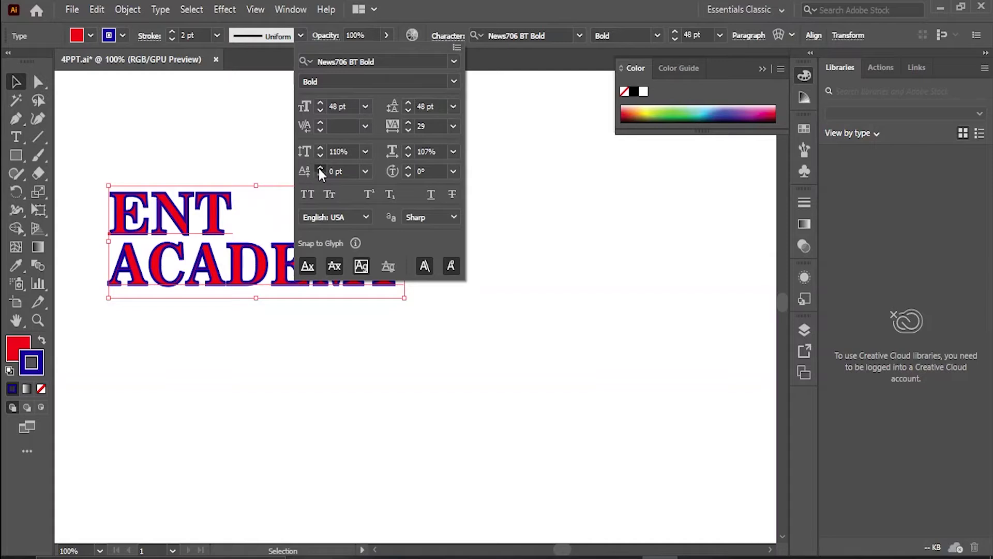
Try a raised baseline shift on the two-line text, and set the shift to -8 pt.
click(319, 169)
click(320, 168)
click(319, 168)
click(320, 168)
click(320, 168)
click(320, 168)
click(320, 168)
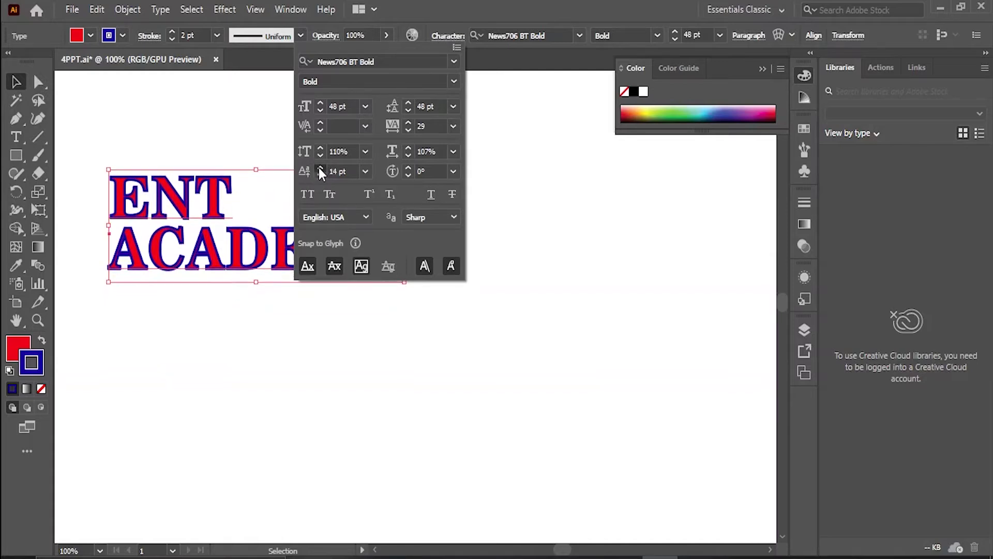
click(320, 169)
click(319, 168)
click(320, 175)
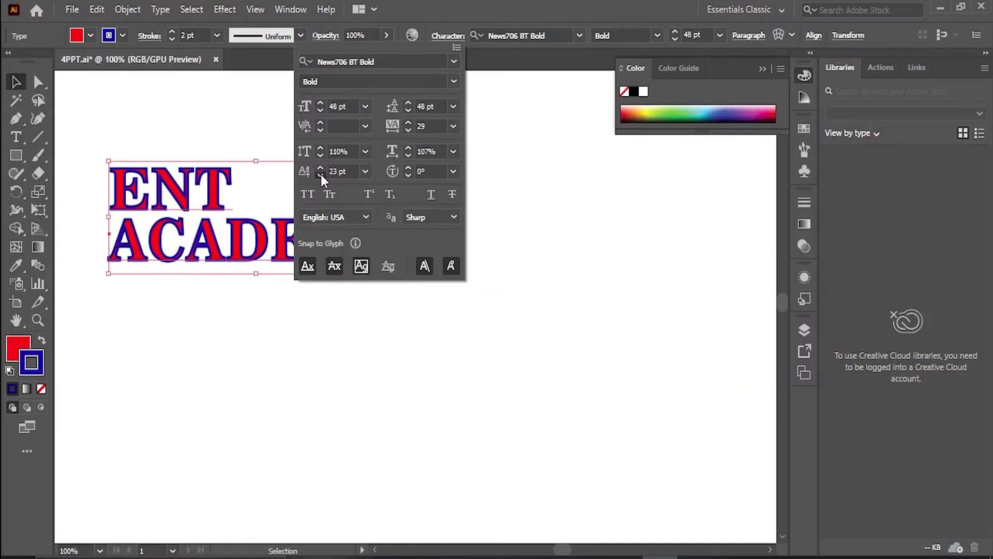
click(321, 175)
click(321, 175)
click(320, 175)
click(321, 174)
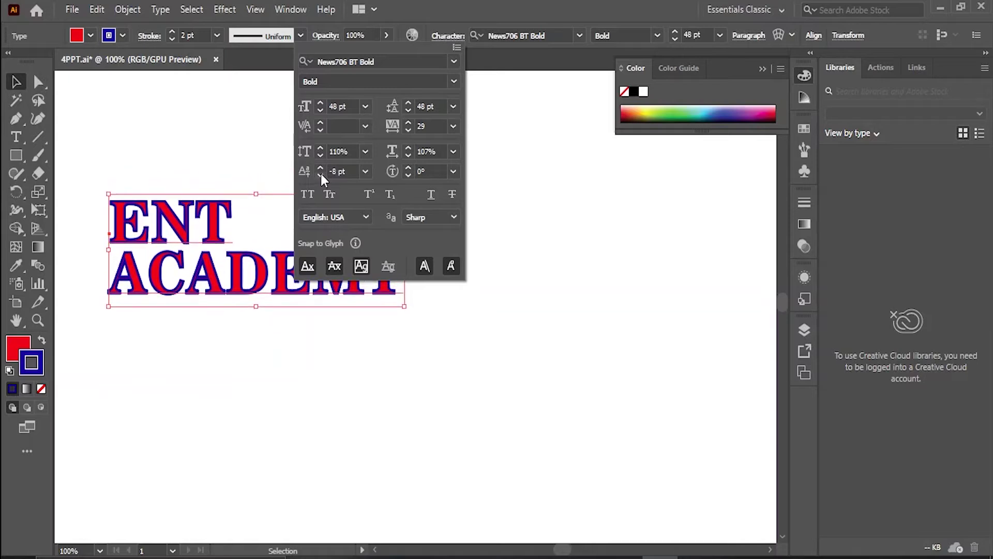
Preview the character rotation presets on the two-line text and keep the rotation at 0°.
click(454, 172)
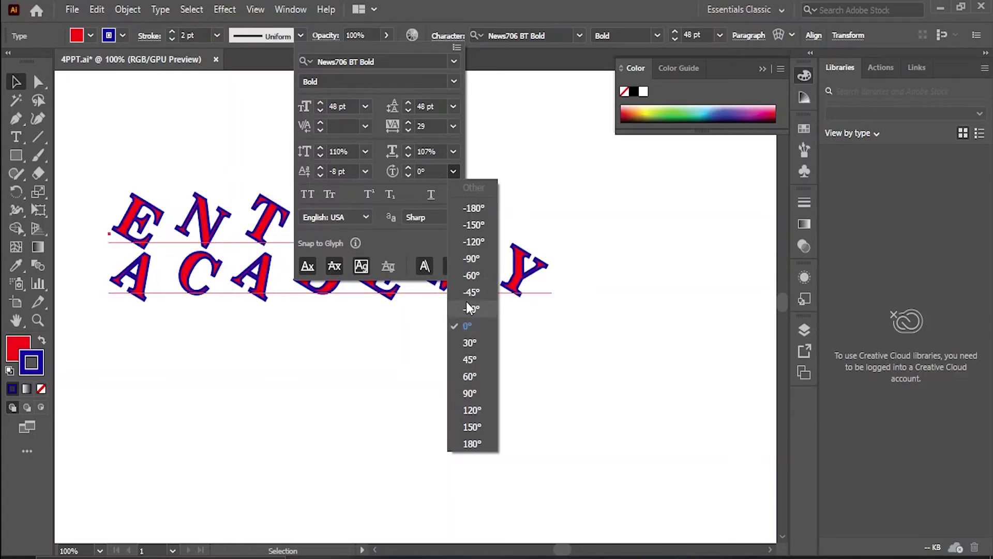
click(467, 325)
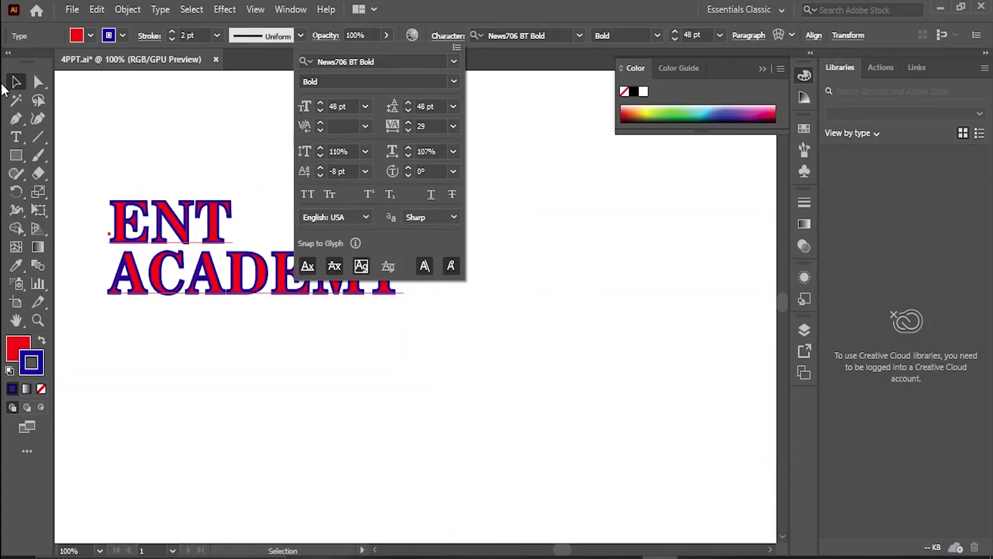
click(16, 83)
click(224, 206)
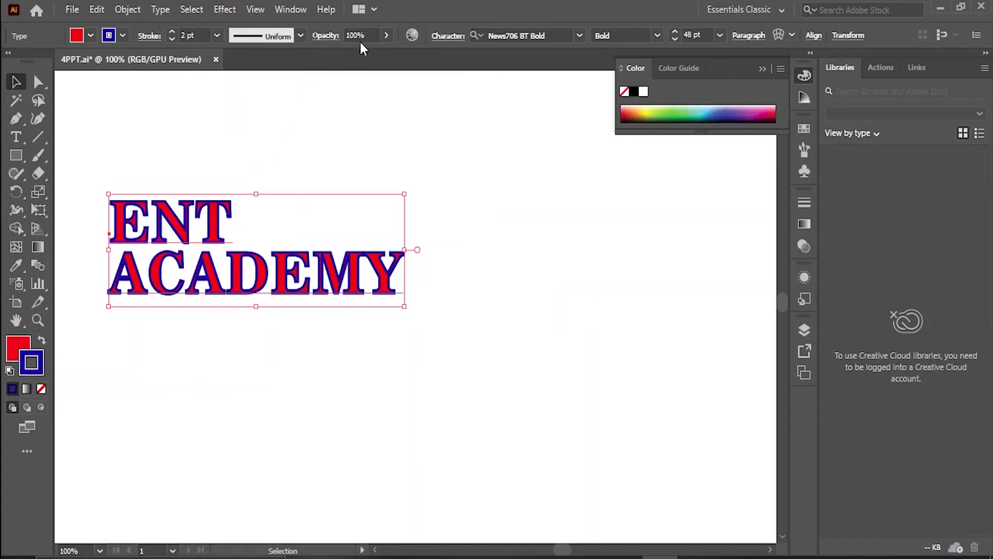
click(449, 36)
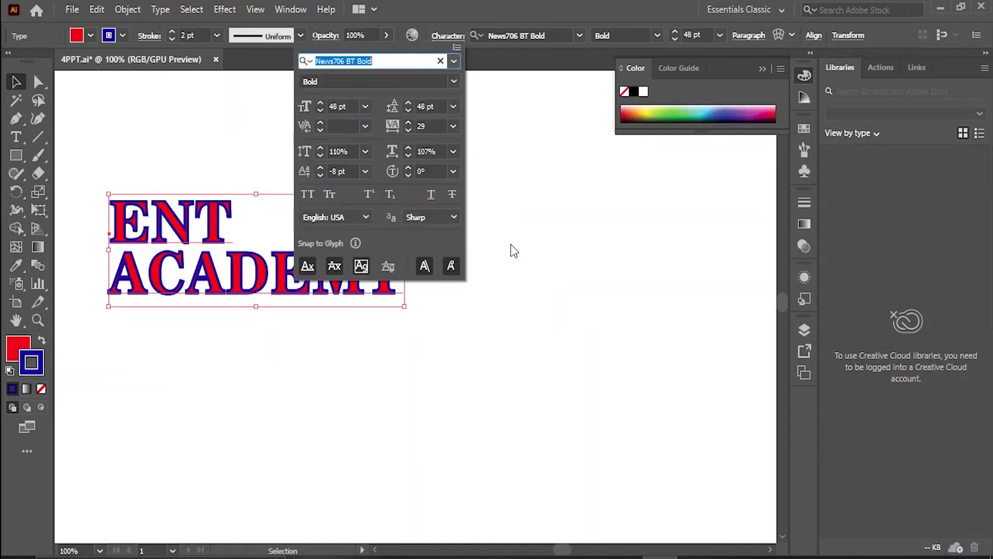
click(453, 171)
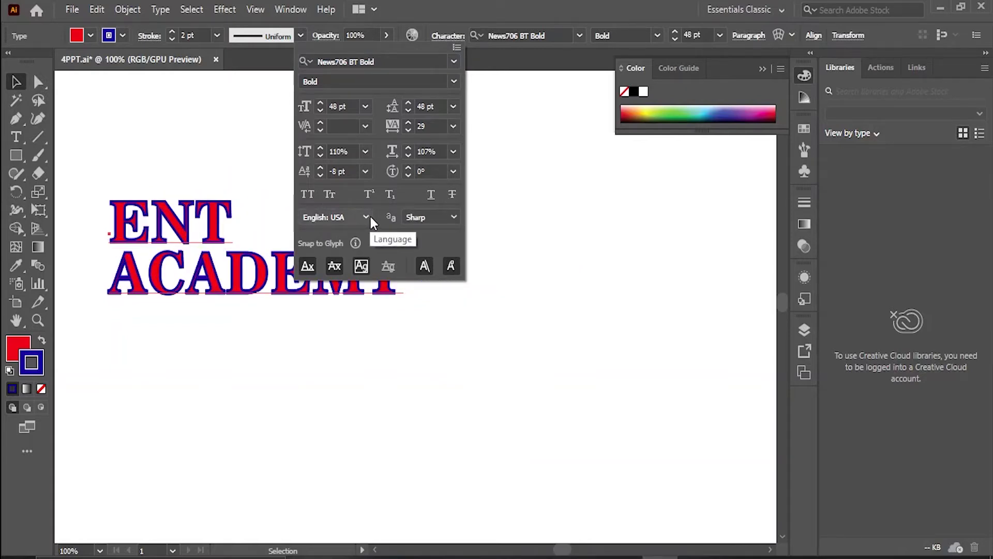
Set the font size of the ENT ACADEMY text to 53 pt.
click(675, 32)
click(675, 32)
click(674, 32)
click(674, 32)
click(674, 31)
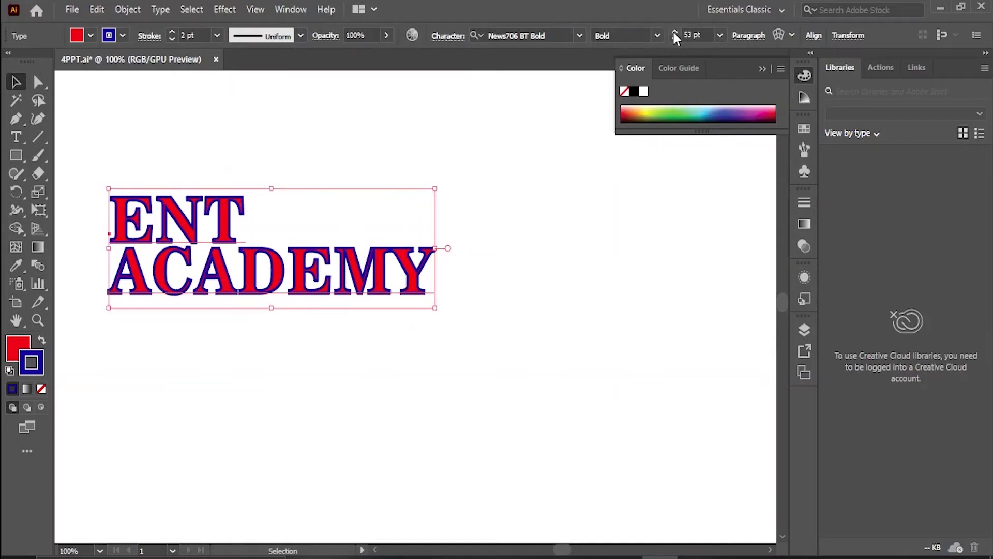
Set the left indent of the ENT ACADEMY paragraphs to 8 pt.
click(755, 36)
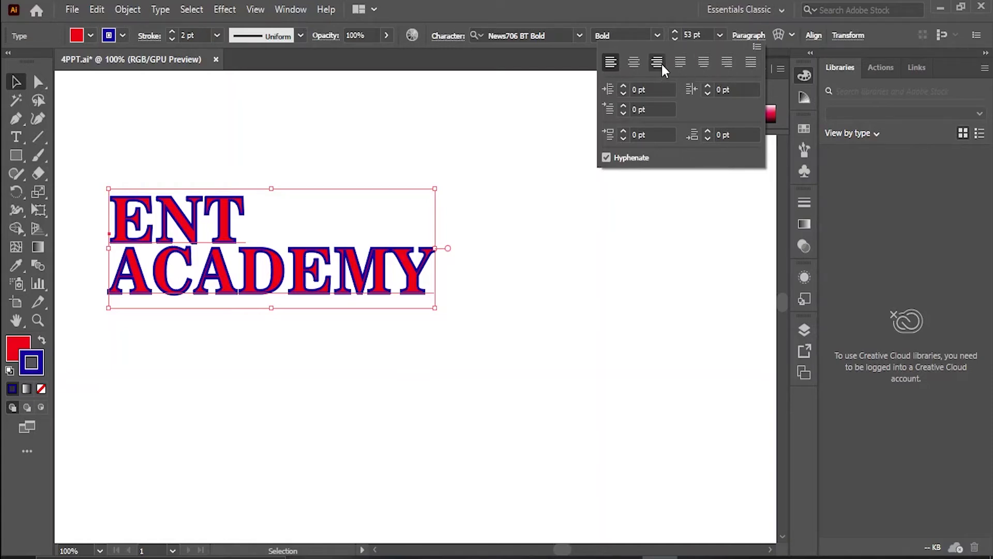
click(624, 88)
click(623, 88)
click(623, 88)
click(624, 88)
click(624, 88)
click(624, 88)
click(623, 88)
click(624, 88)
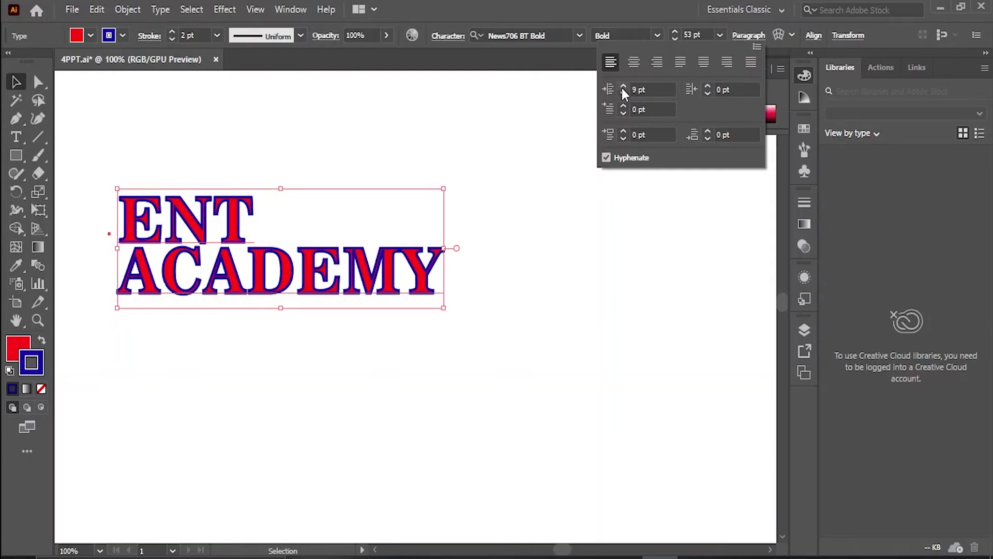
click(624, 93)
click(624, 93)
click(623, 94)
click(624, 93)
click(623, 93)
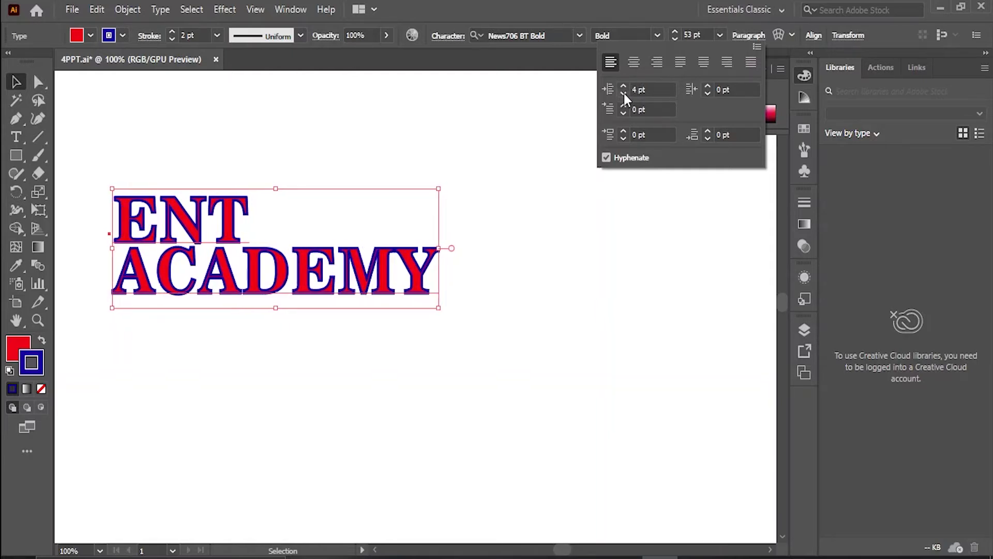
click(623, 93)
click(624, 94)
click(625, 93)
click(624, 85)
click(624, 85)
click(624, 85)
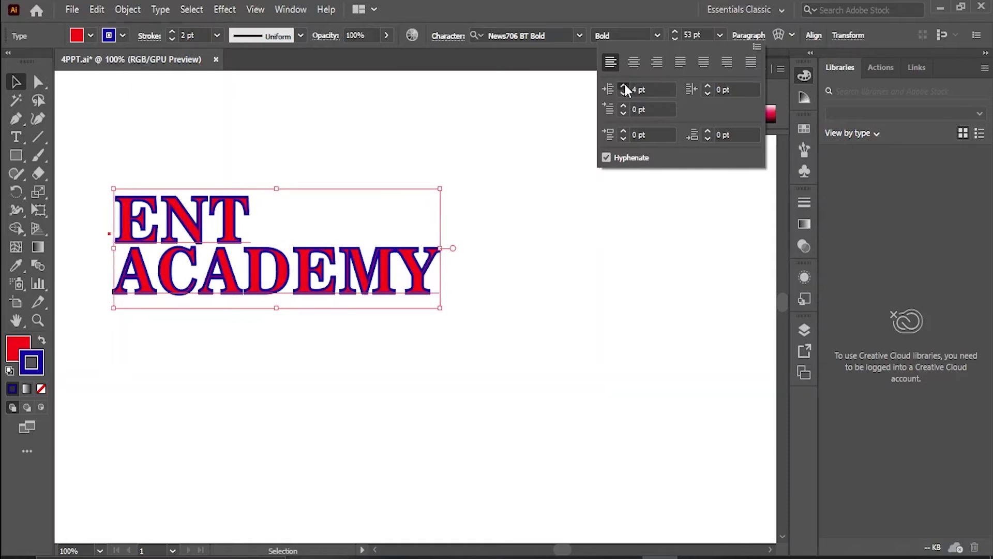
click(624, 86)
click(624, 85)
click(624, 86)
click(624, 86)
Set the space before paragraph of the ENT ACADEMY text to 10 pt.
click(618, 130)
click(618, 130)
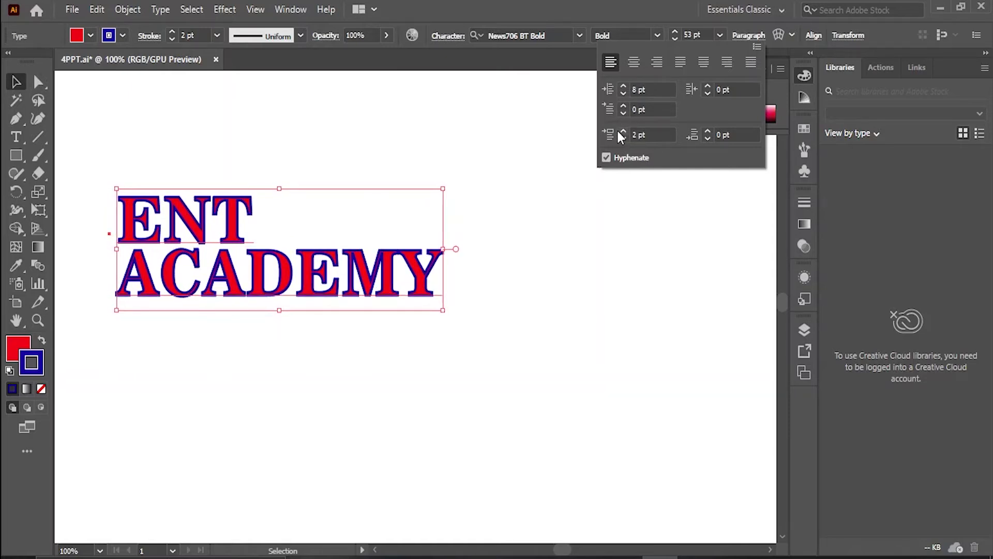
click(618, 130)
click(618, 129)
click(618, 130)
click(618, 129)
click(620, 130)
click(620, 130)
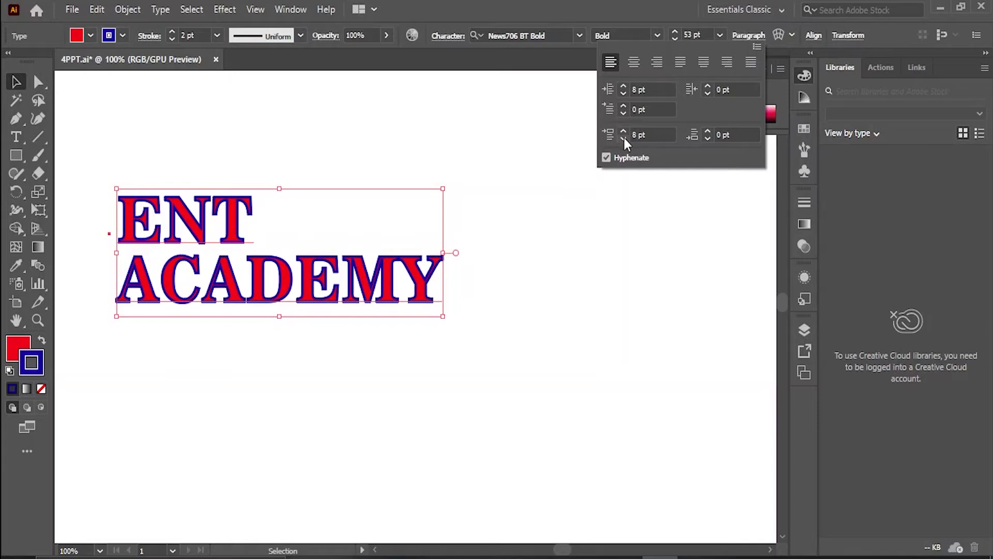
click(624, 137)
click(624, 137)
click(624, 137)
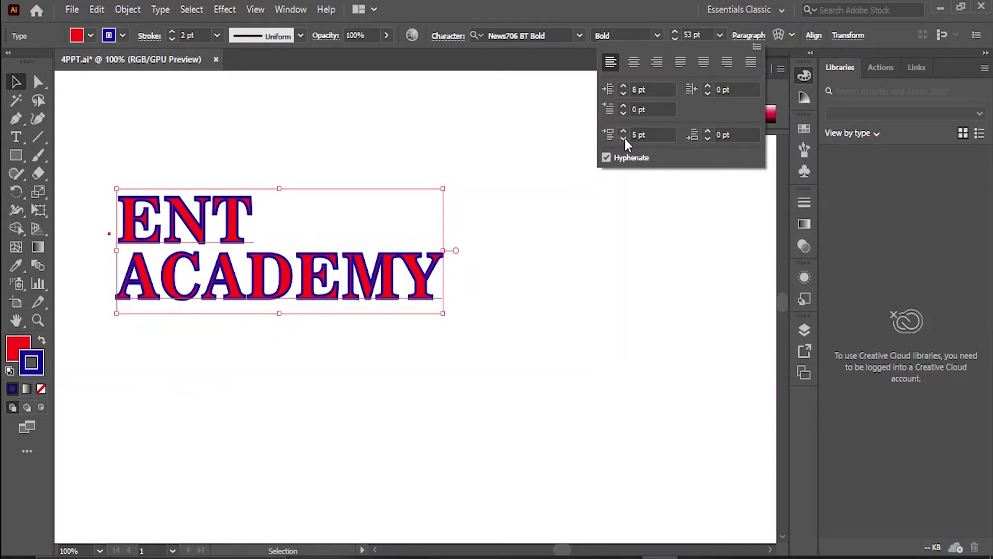
click(625, 138)
click(624, 138)
click(622, 132)
click(623, 131)
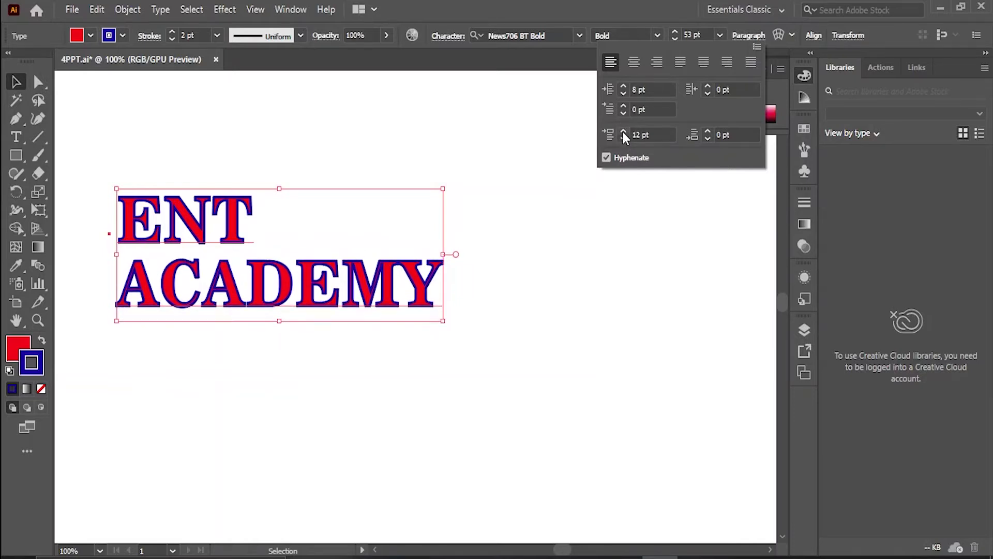
click(622, 132)
click(624, 139)
click(624, 138)
click(624, 139)
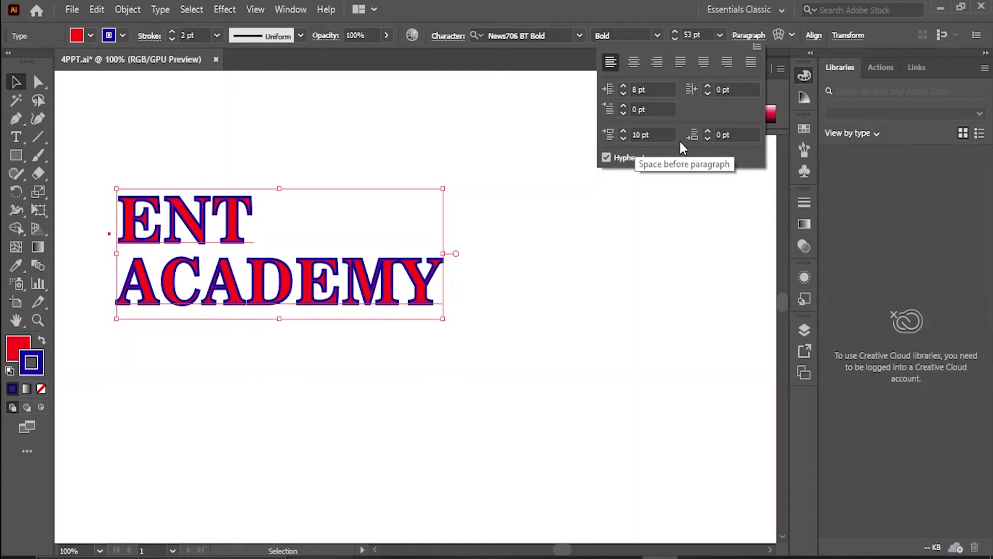
Increase the space after paragraph of the ENT ACADEMY text by a few points.
click(707, 138)
click(707, 138)
click(707, 138)
click(708, 131)
click(708, 131)
click(707, 130)
click(707, 131)
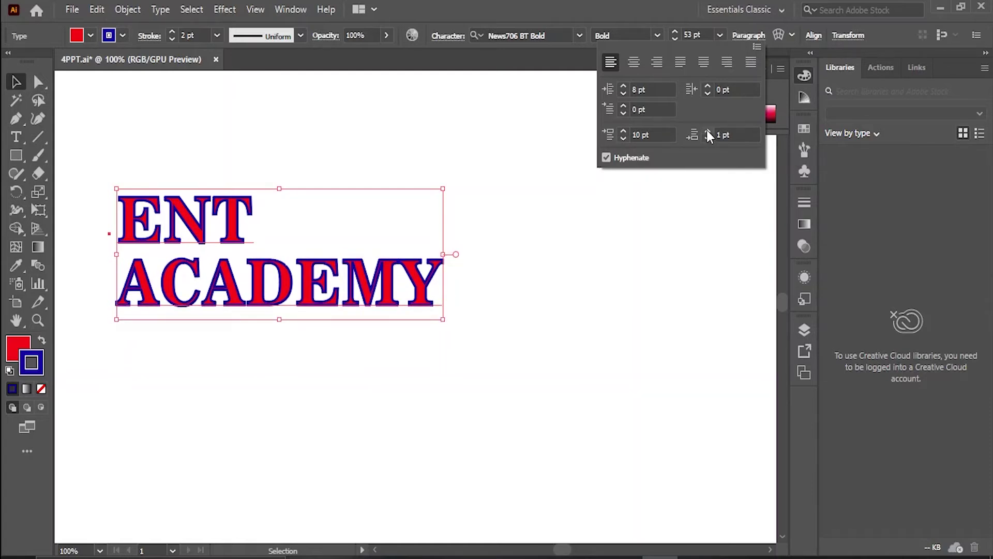
click(707, 131)
click(707, 131)
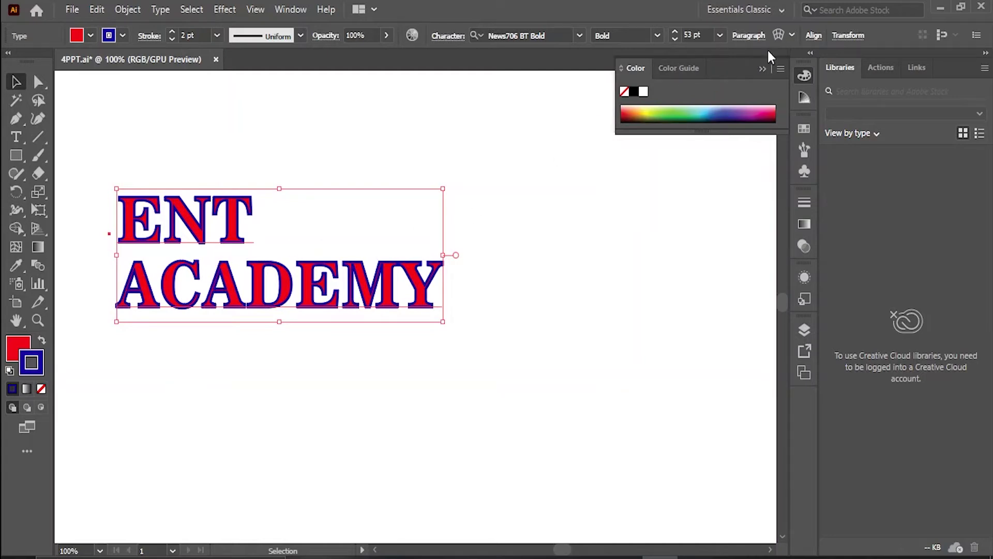
Align the ENT ACADEMY text to the artboard's horizontal centre and check its position on the whole artboard.
click(814, 36)
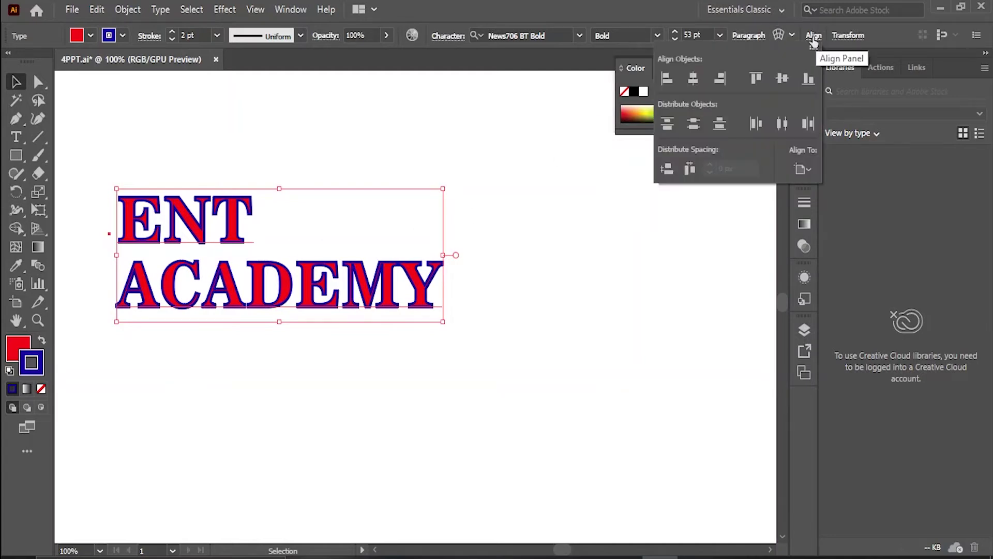
click(694, 79)
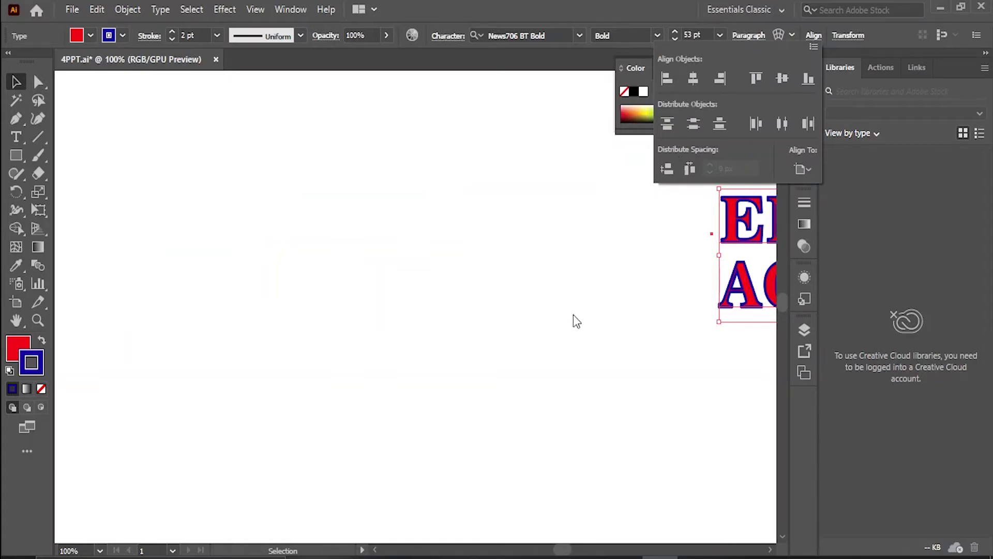
scroll(584, 280, down, 4)
scroll(642, 290, down, 2)
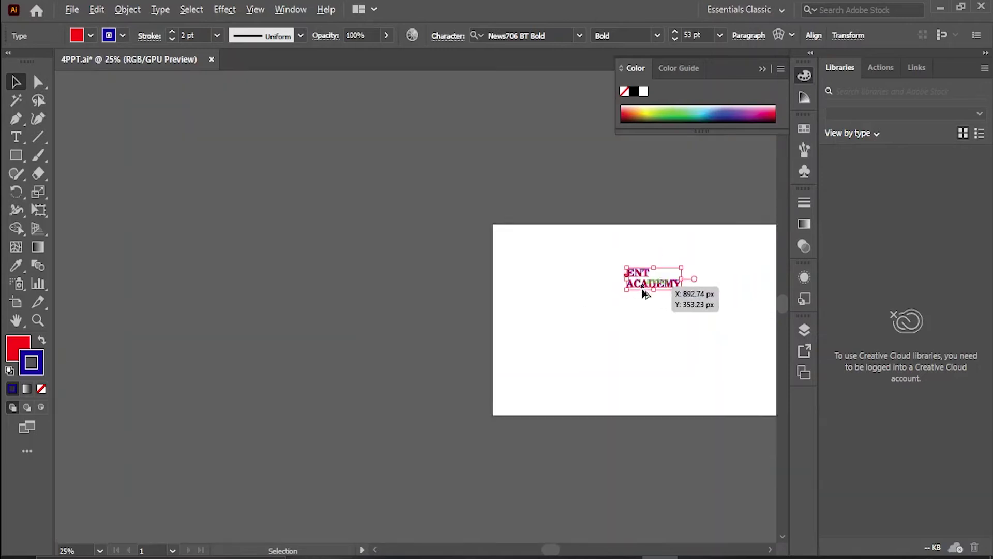
scroll(759, 290, up, 3)
scroll(756, 297, down, 3)
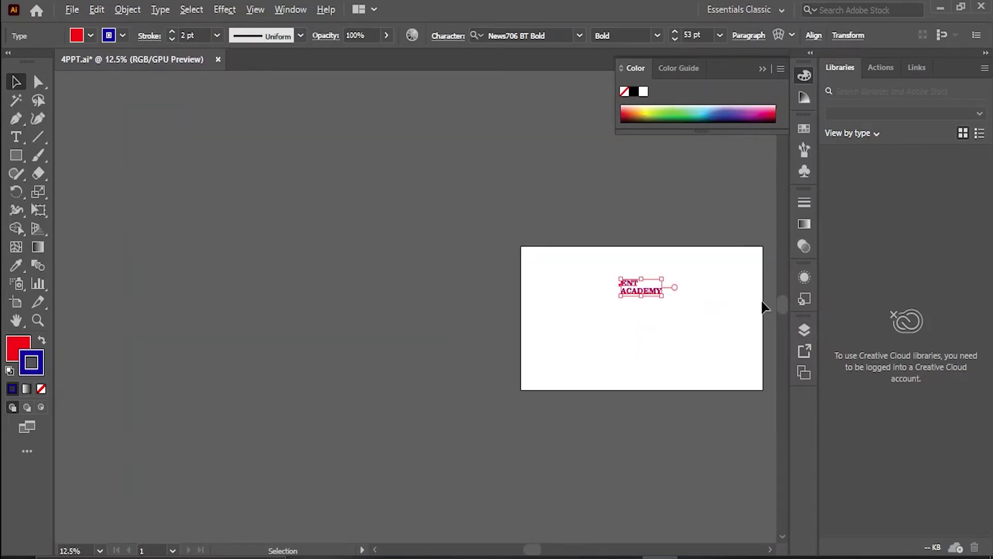
scroll(768, 300, up, 1)
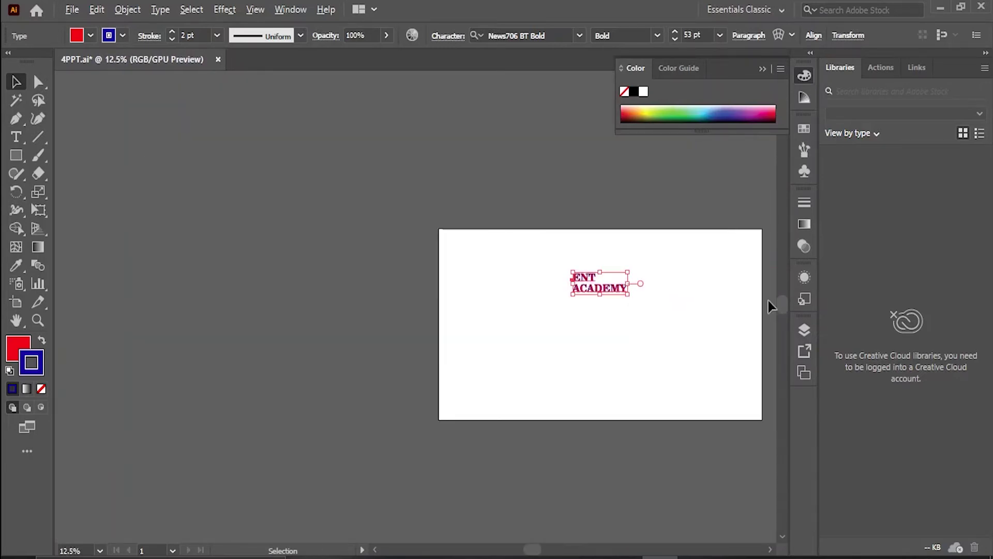
Align the ENT ACADEMY text to the artboard's right edge, then return it to the horizontal centre.
click(812, 37)
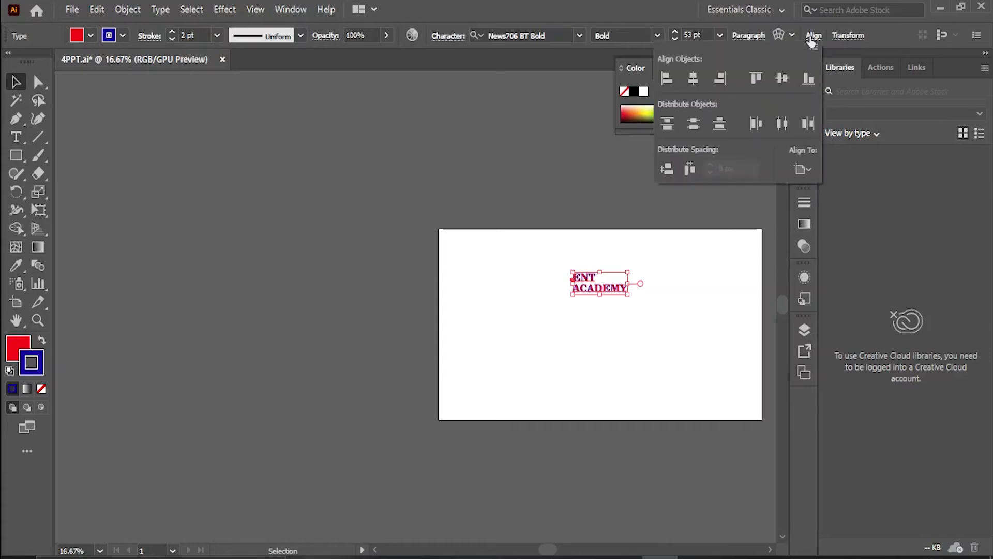
click(721, 78)
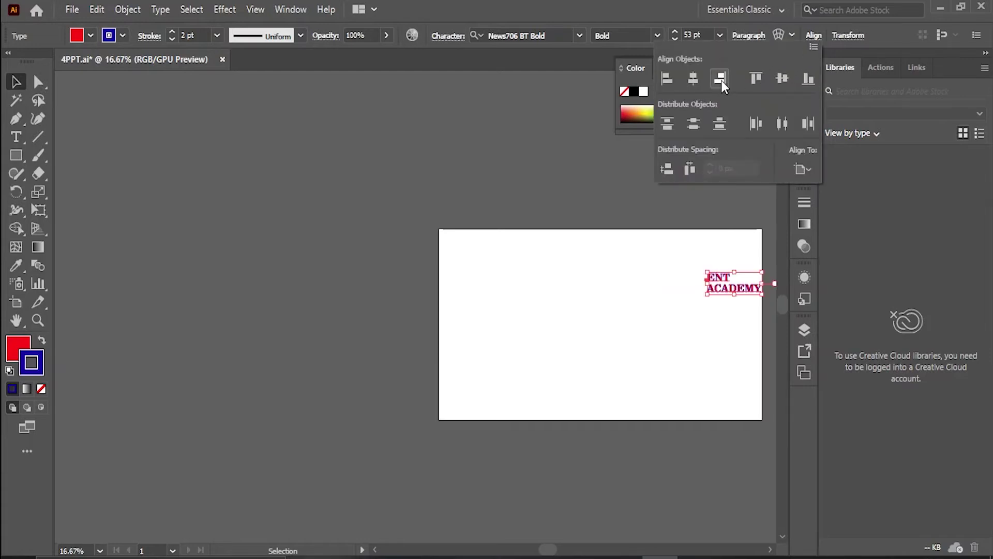
click(688, 80)
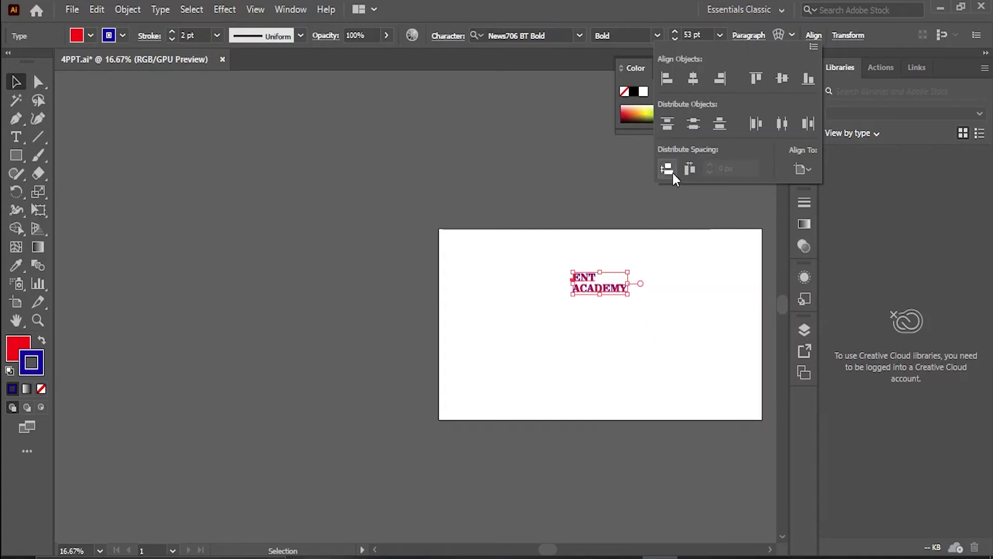
click(813, 36)
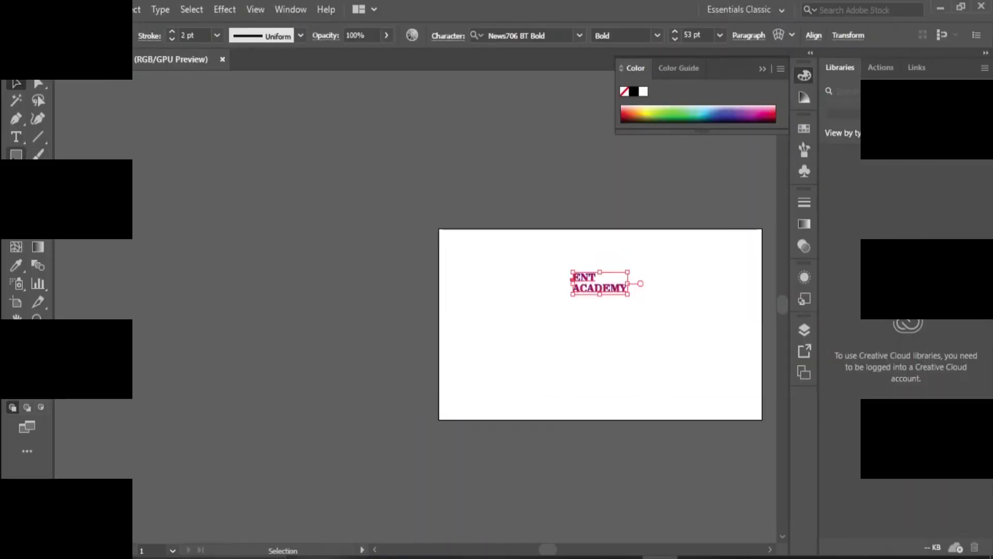
click(19, 139)
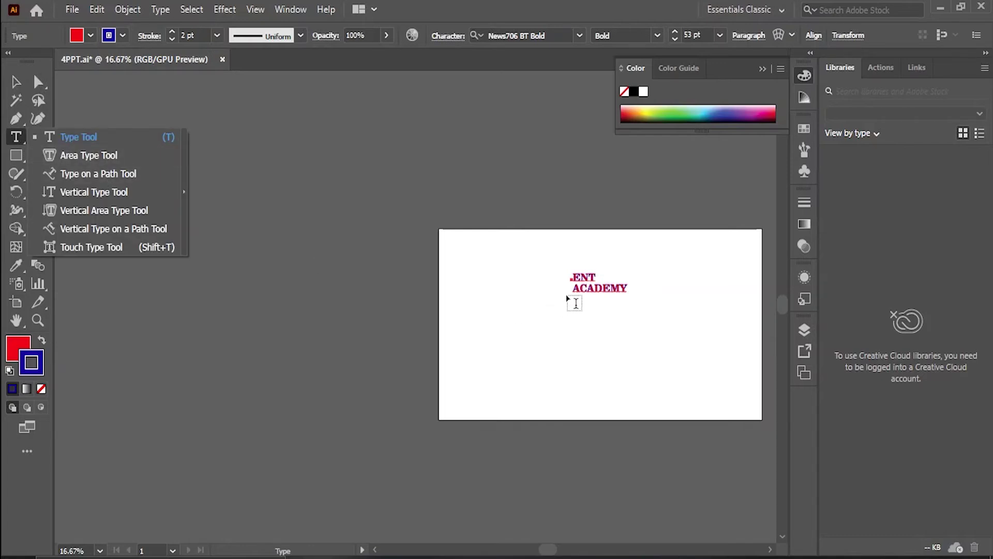
double_click(586, 276)
click(611, 288)
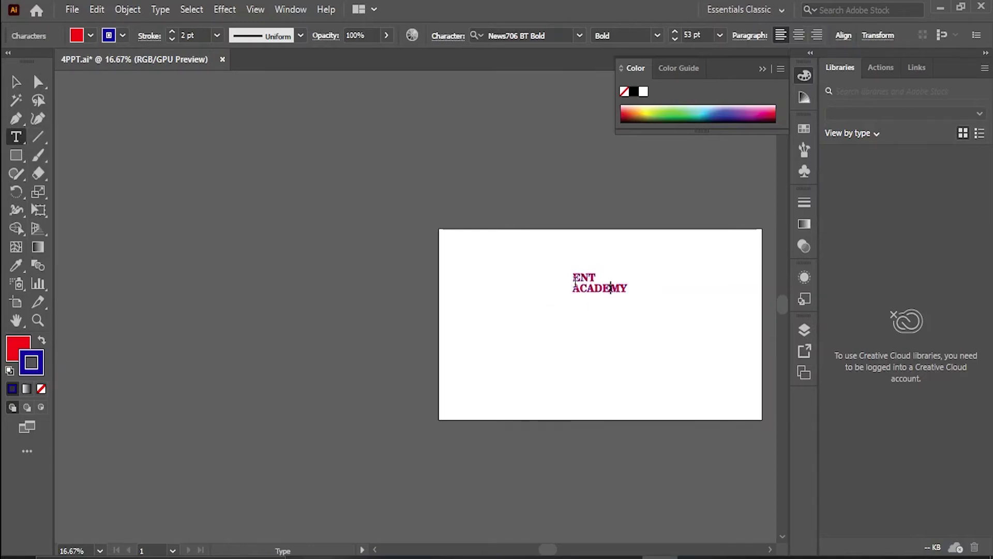
Draw a tilted hexagon on the artboard beside the ENT ACADEMY text with the Polygon tool.
click(17, 158)
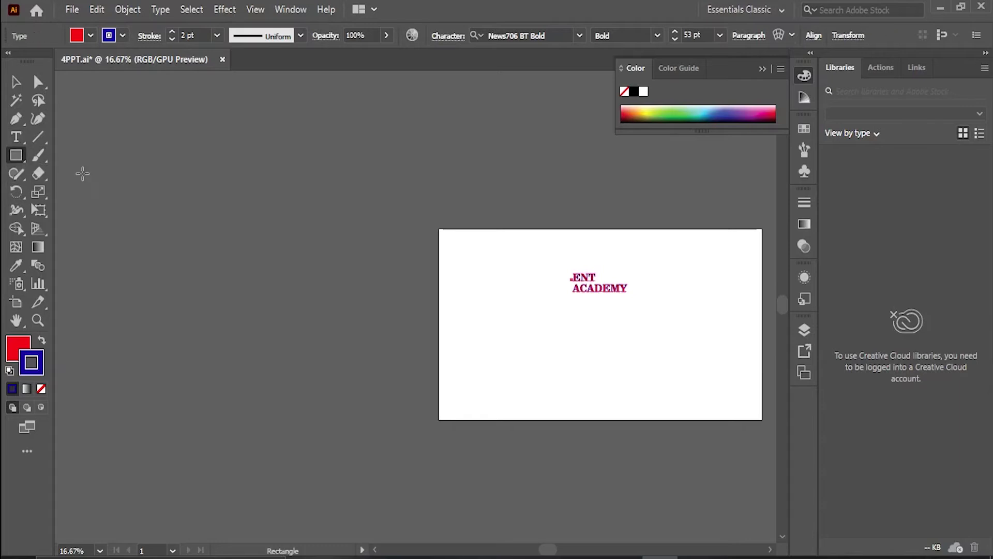
scroll(259, 236, down, 3)
scroll(430, 279, up, 4)
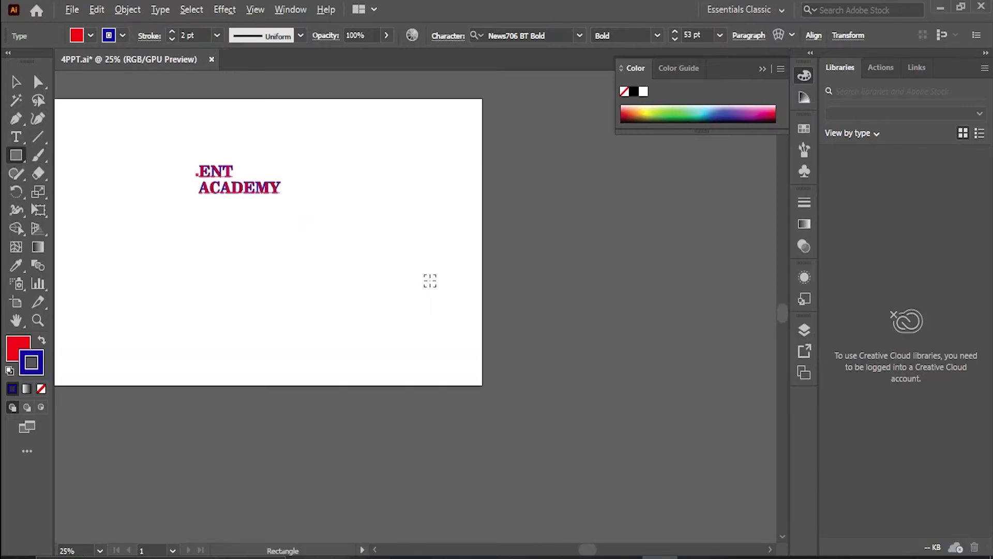
scroll(414, 259, down, 3)
scroll(412, 245, up, 3)
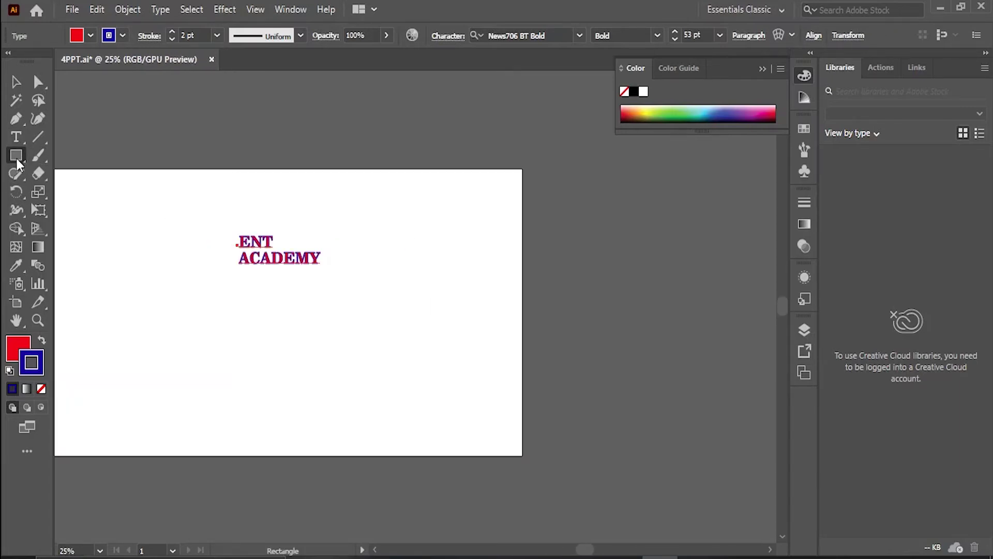
click(16, 156)
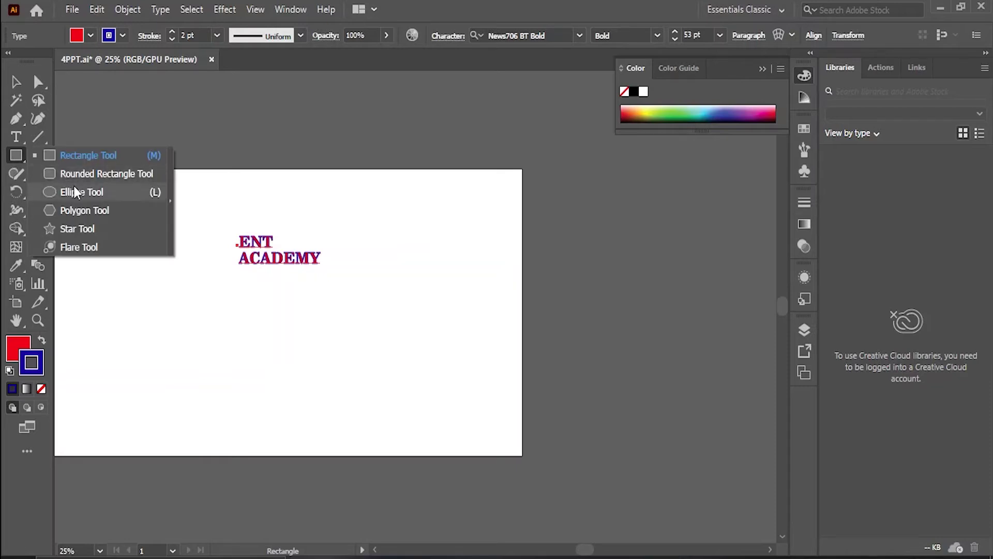
click(78, 210)
mouse_move(164, 284)
mouse_down()
mouse_move(236, 345)
mouse_move(213, 333)
mouse_up()
Give the hexagon no fill and a blue stroke.
click(42, 343)
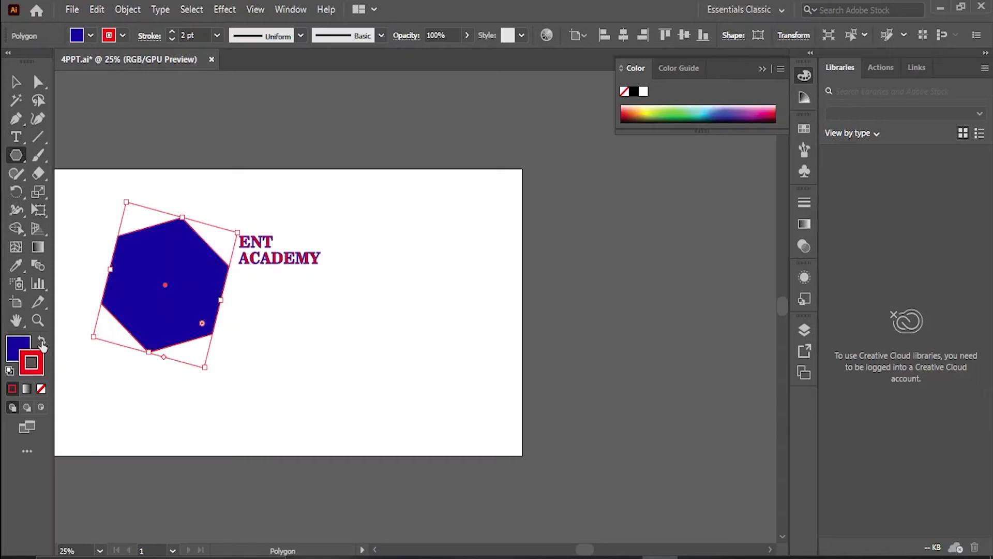
click(41, 389)
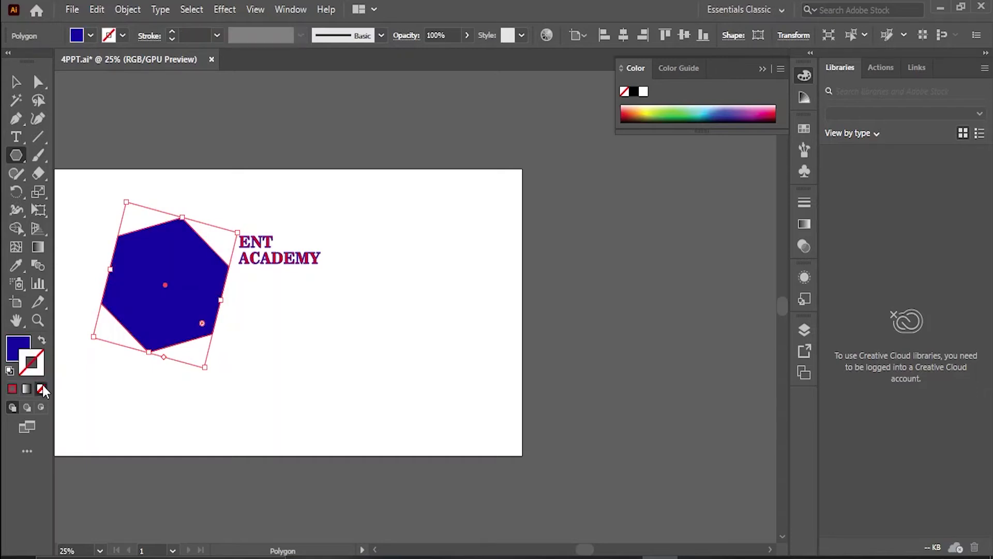
click(42, 341)
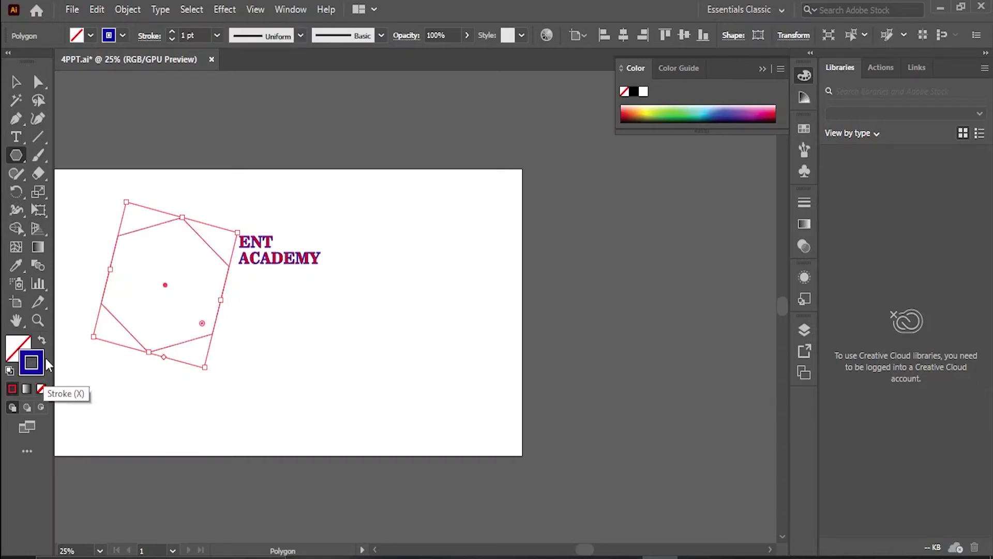
Fill the inside of the hexagon with placeholder text using the Area Type tool.
click(21, 136)
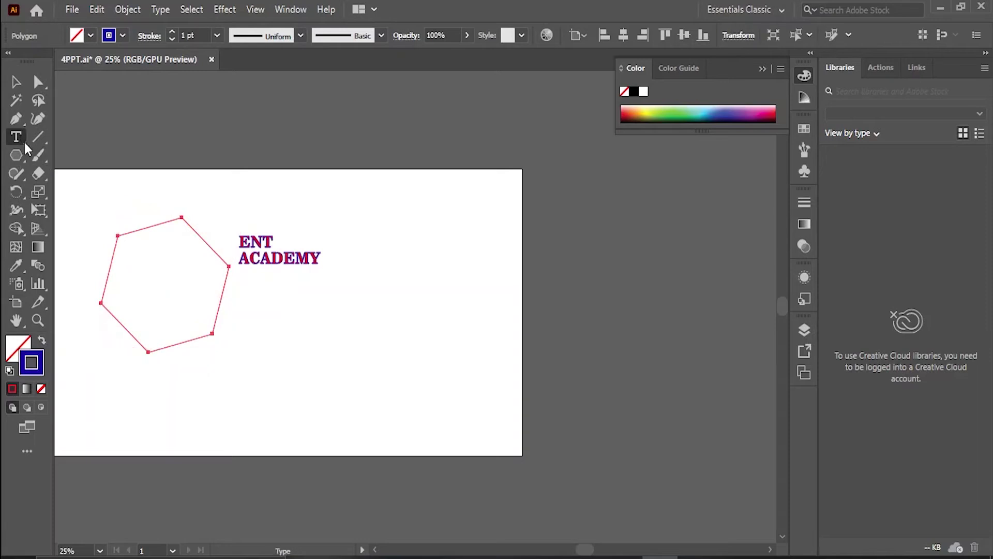
drag(20, 135, 56, 151)
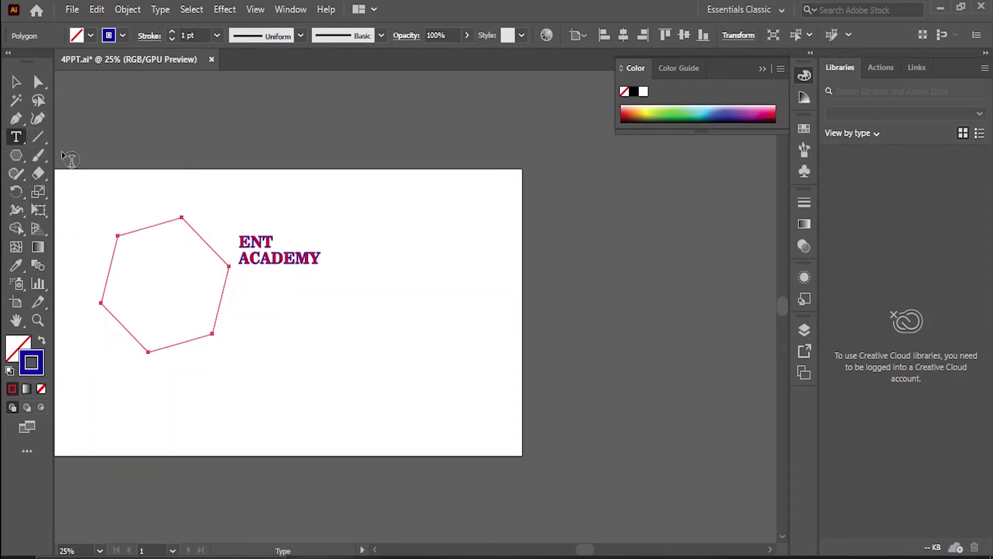
click(118, 243)
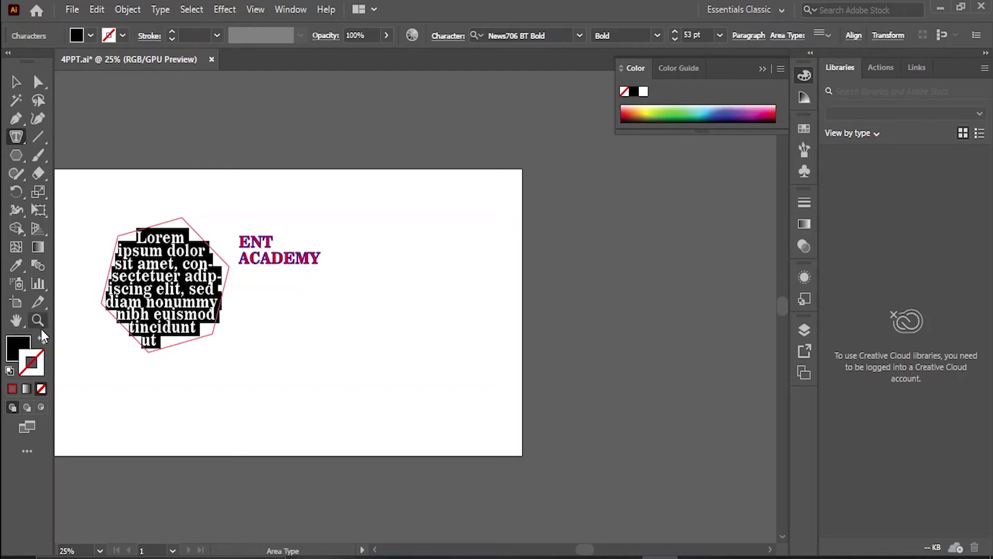
Delete the hexagon's area type and the ENT ACADEMY text to clear the artboard.
key(BackSpace)
click(16, 82)
key(Delete)
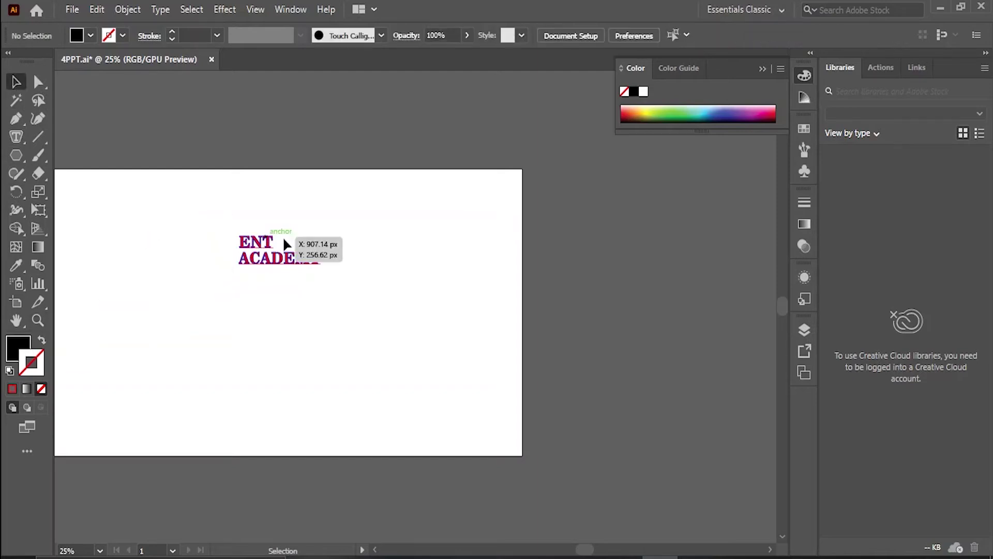
drag(282, 236, 262, 261)
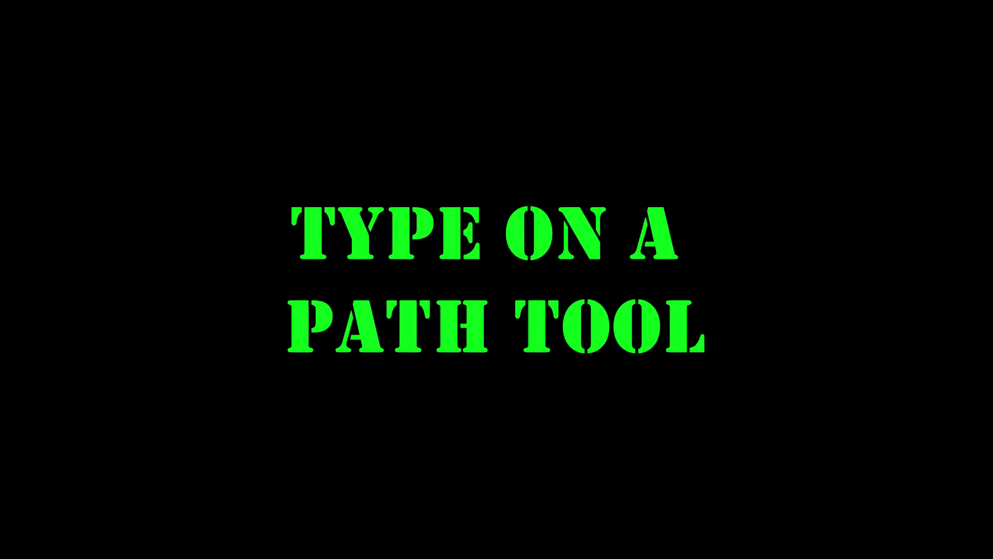
Draw an ellipse near the middle of the artboard and give it no fill and a red stroke.
click(20, 135)
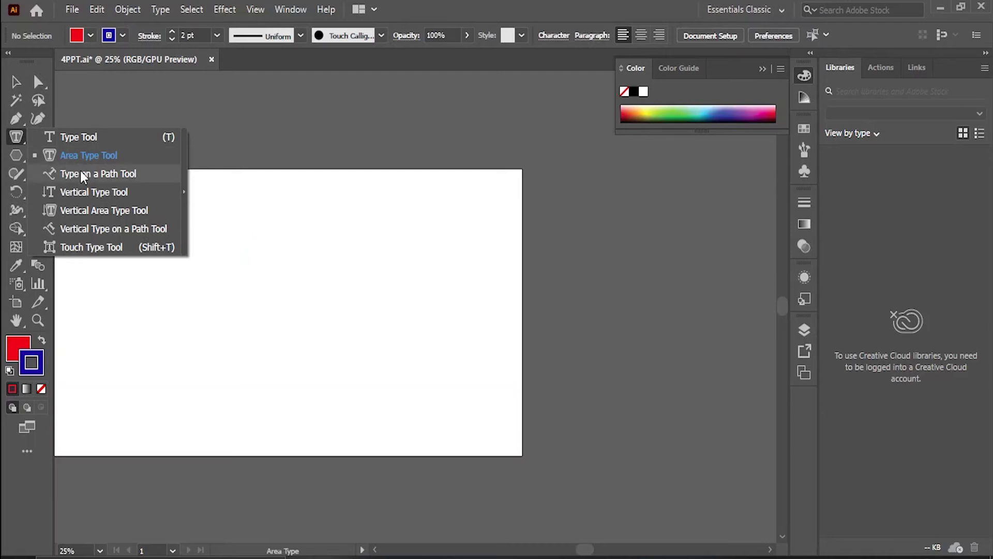
click(83, 176)
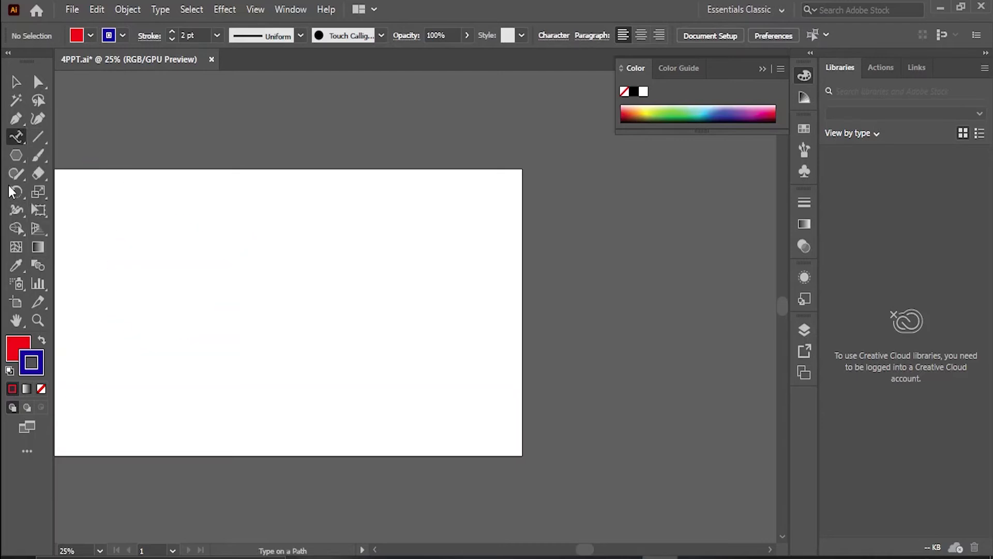
click(17, 152)
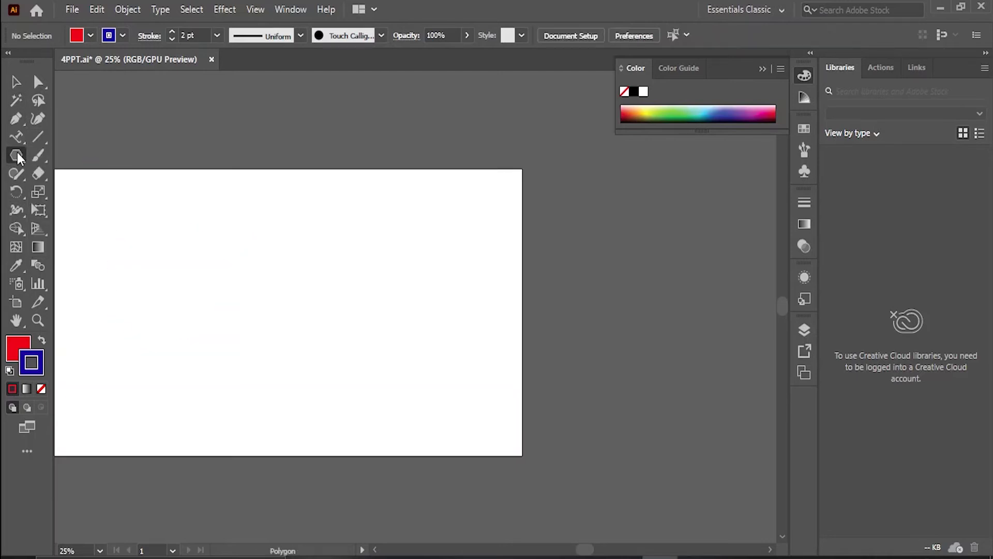
click(81, 191)
drag(192, 245, 304, 365)
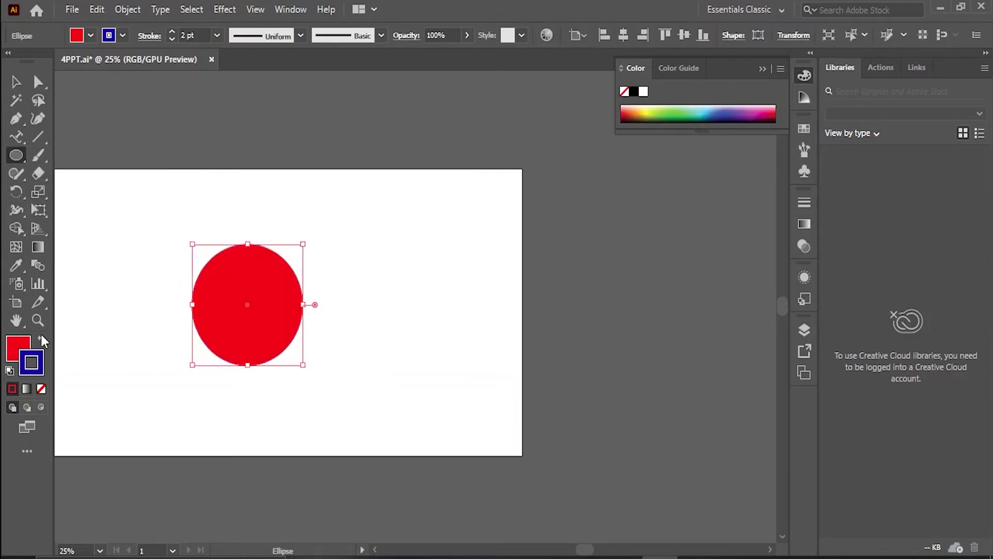
click(42, 389)
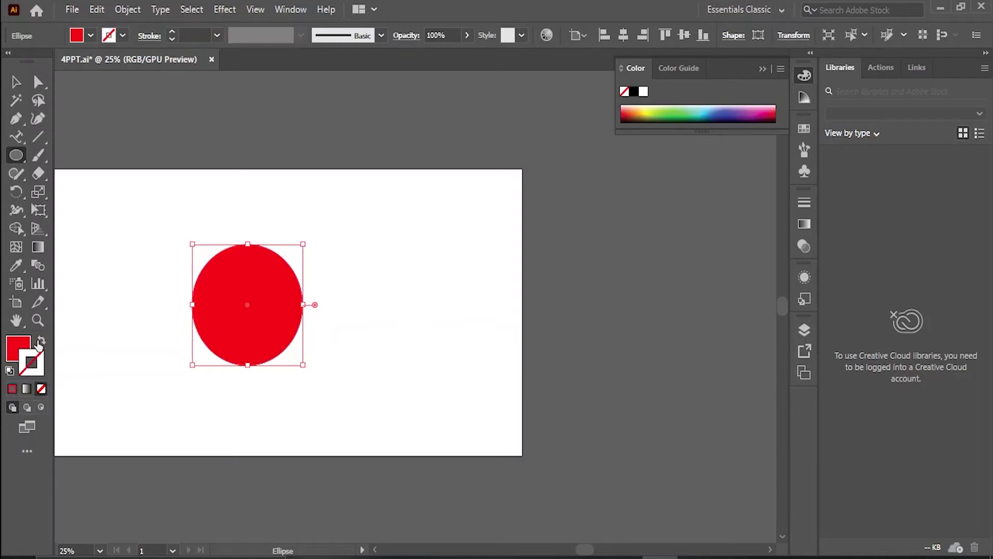
click(41, 342)
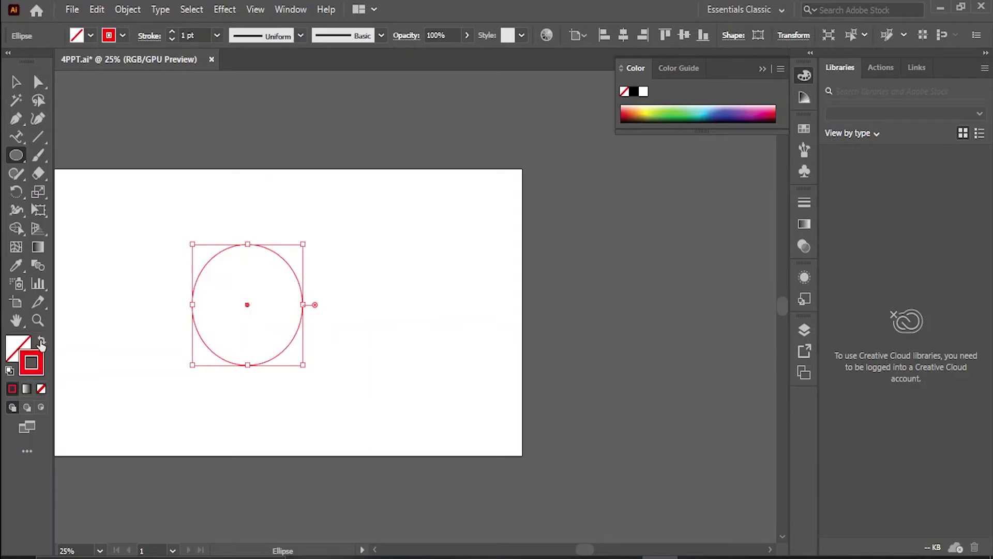
Place placeholder text around the ellipse's outline with the Type on a Path tool.
click(16, 143)
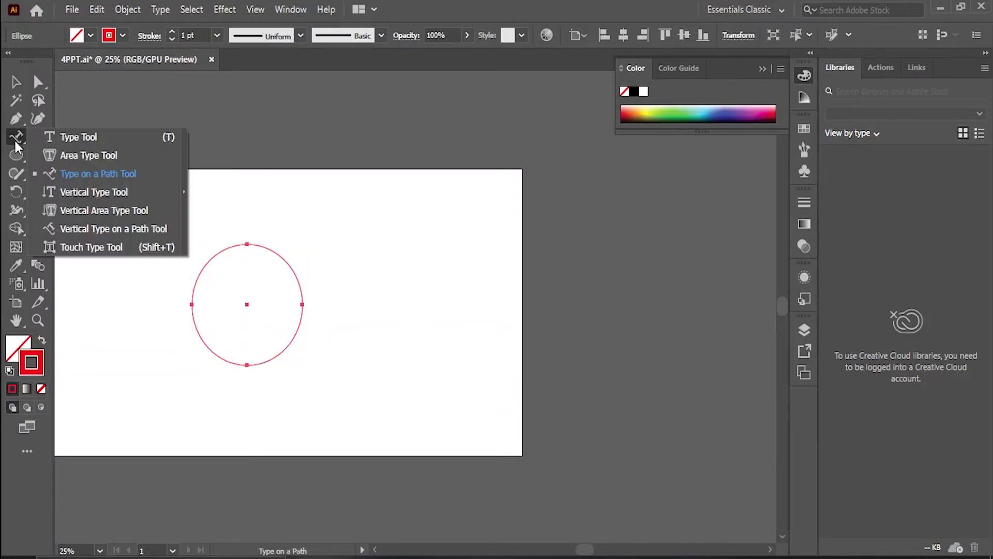
click(88, 173)
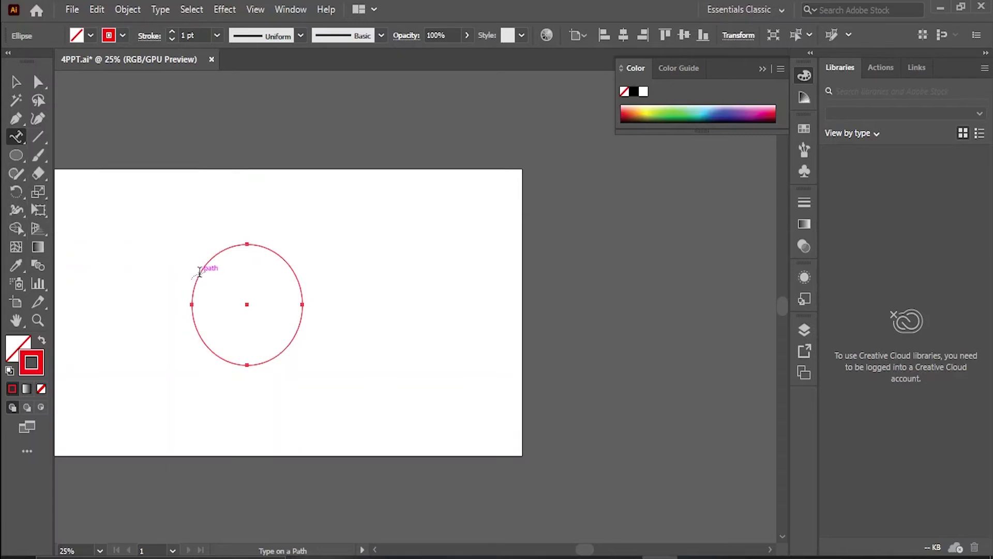
click(200, 272)
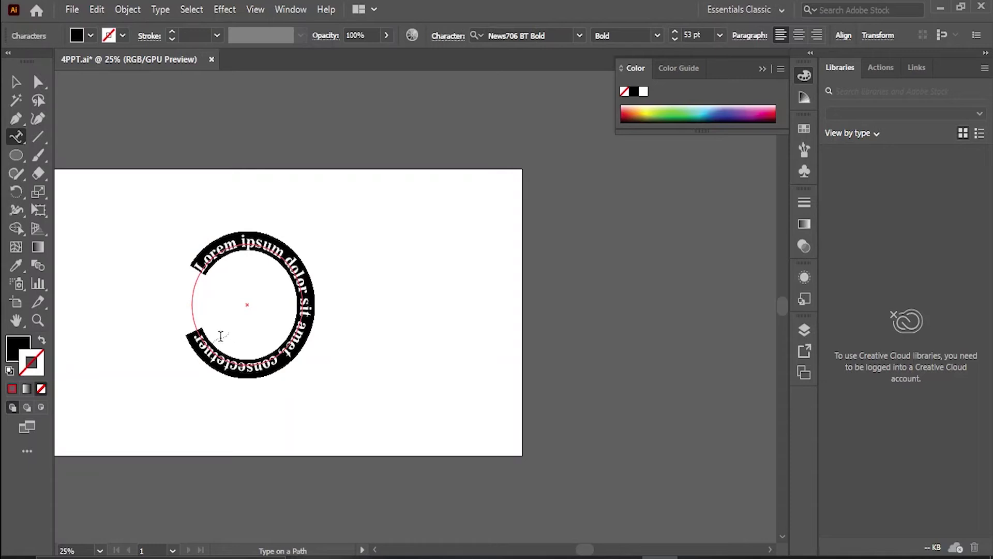
Undo the text on the path, the colour changes and the drawing of the ellipse.
key(ctrl+z)
key(ctrl+z)
key(ctrl+z)
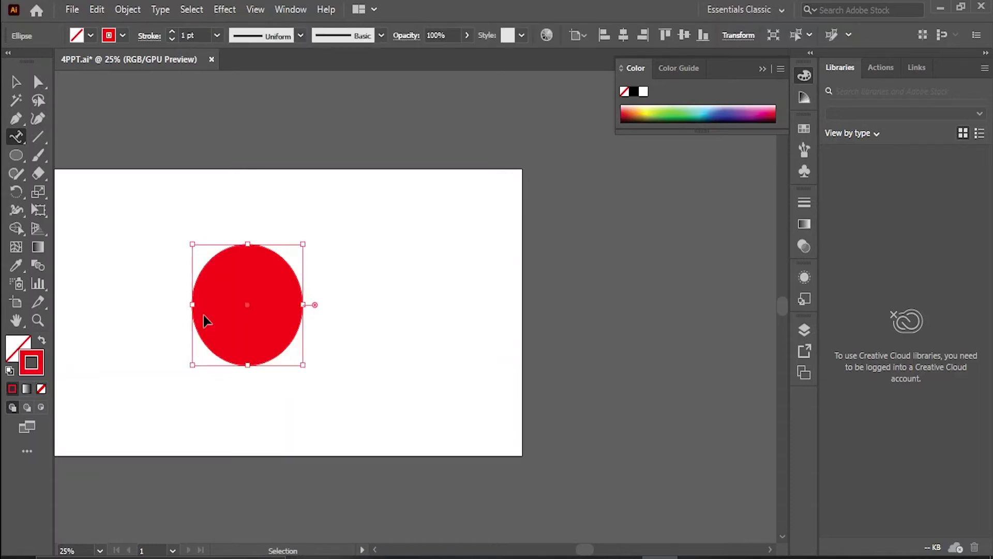
key(ctrl+z)
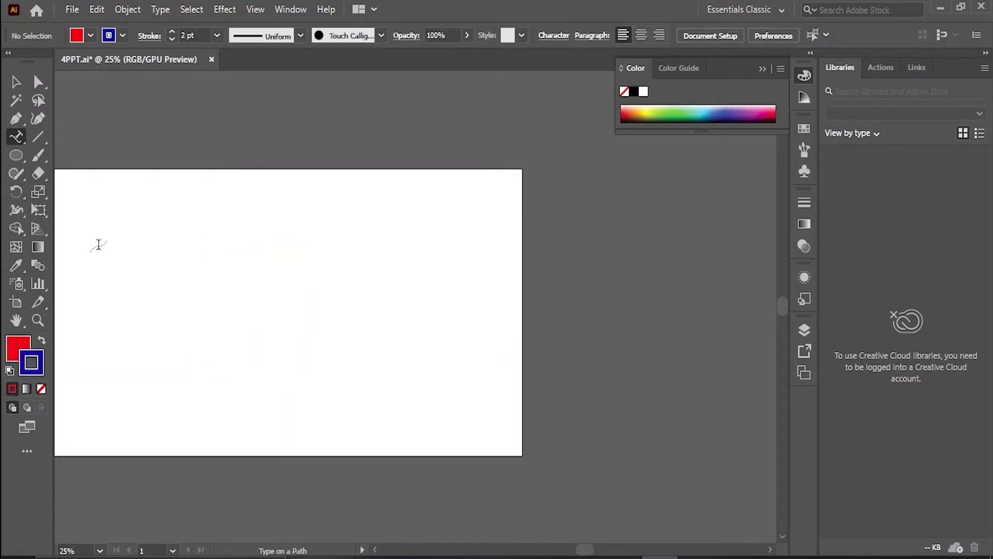
Draw an open S-shaped path of three anchor points with the Pen tool and give it no fill and a red stroke.
click(12, 122)
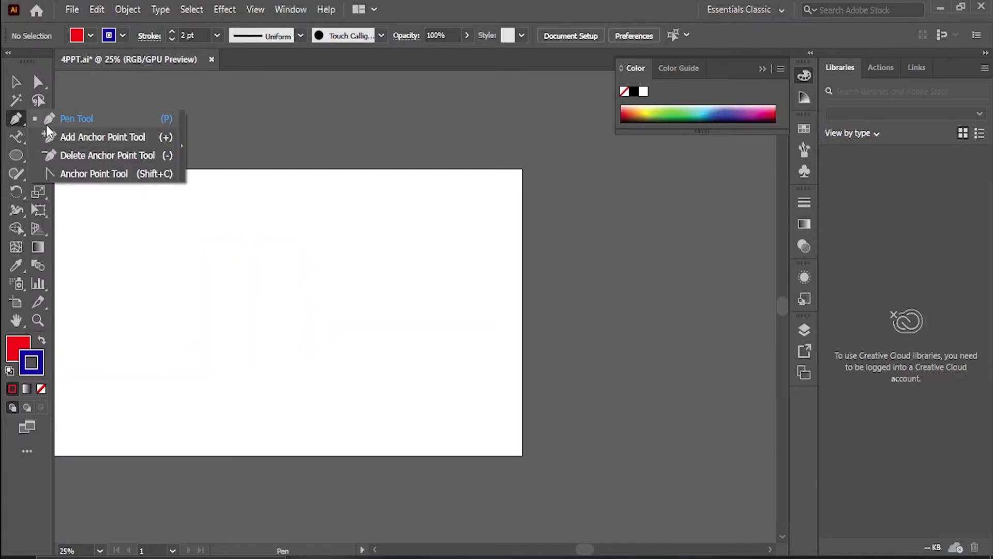
click(46, 124)
click(123, 325)
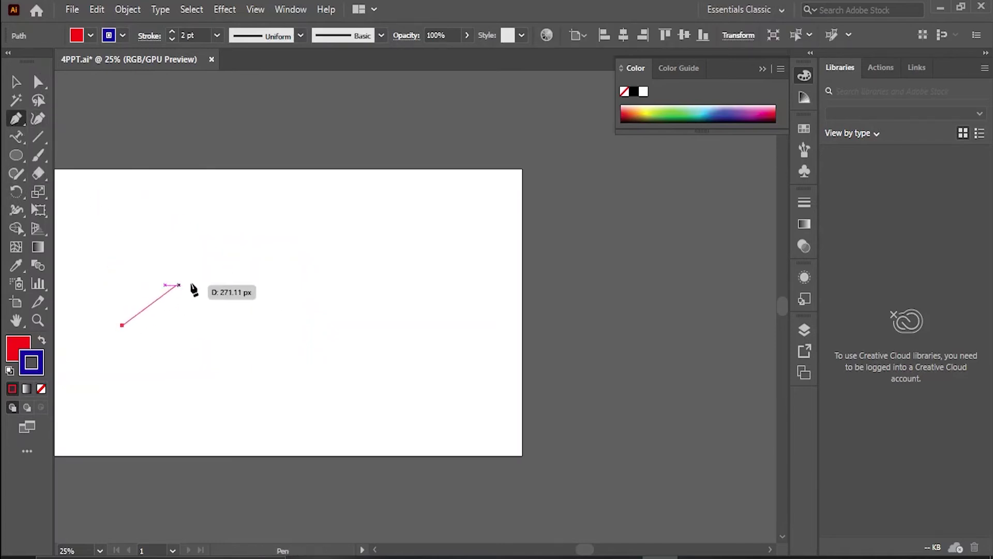
click(223, 311)
drag(223, 311, 266, 355)
drag(381, 277, 374, 228)
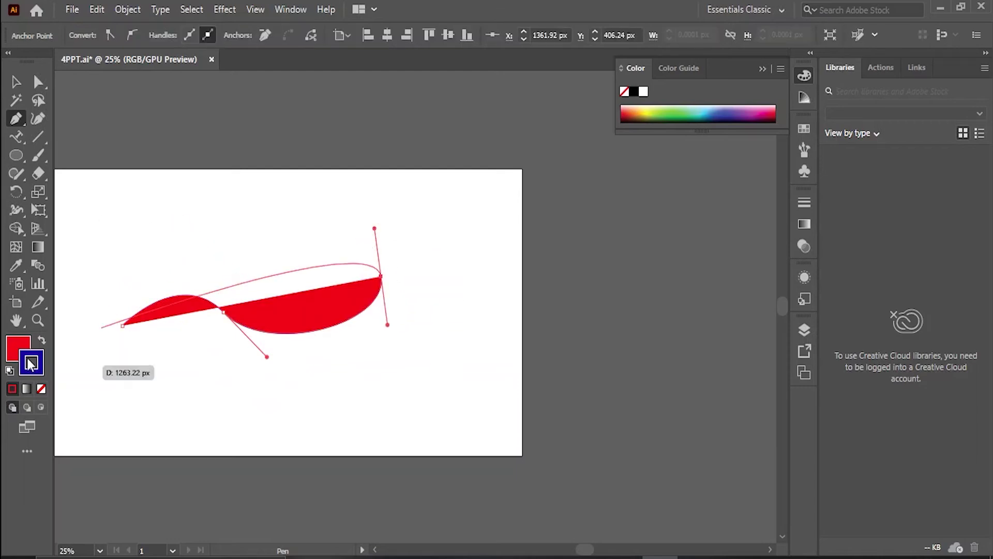
click(42, 389)
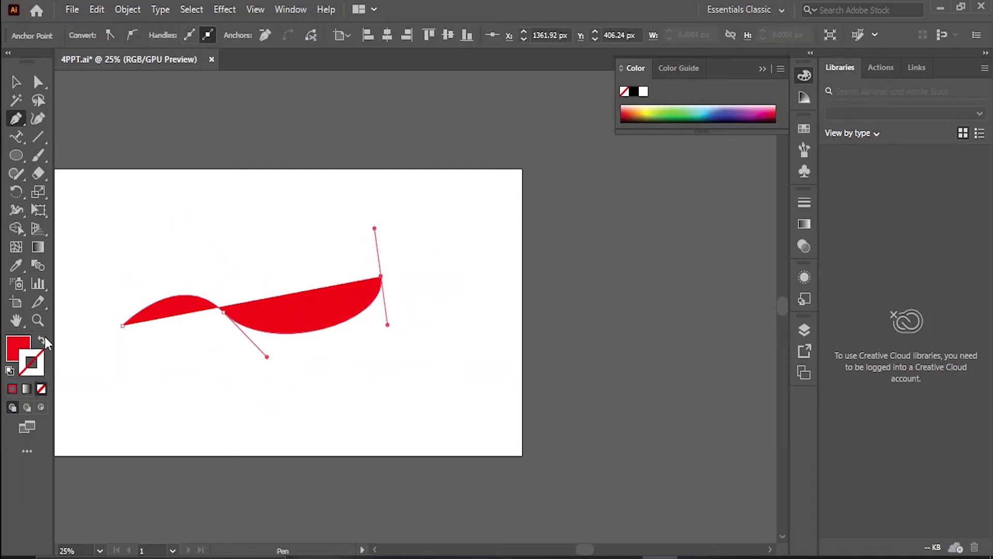
click(42, 341)
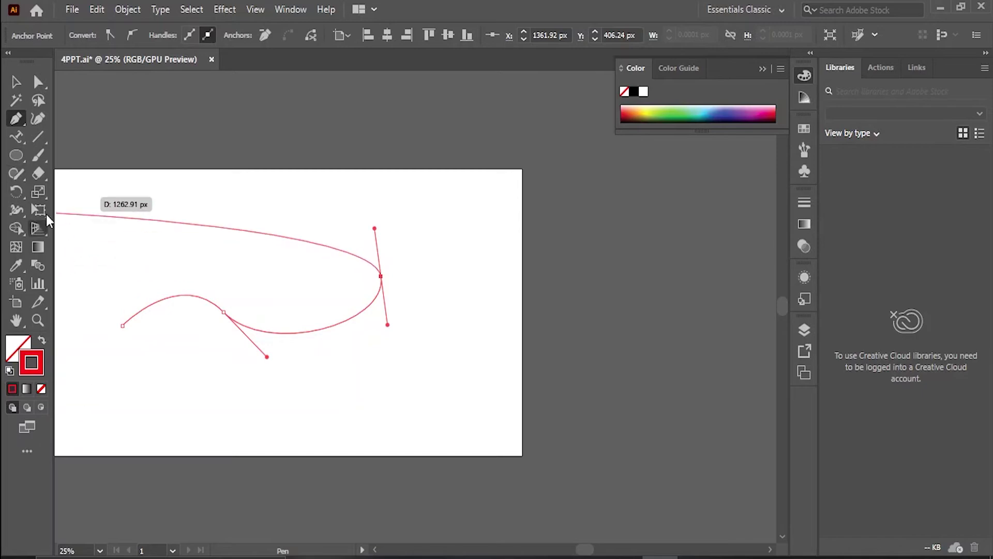
Place placeholder text along the S-shaped path with the Type on a Path tool, and remove the text together with its path.
click(19, 82)
click(16, 136)
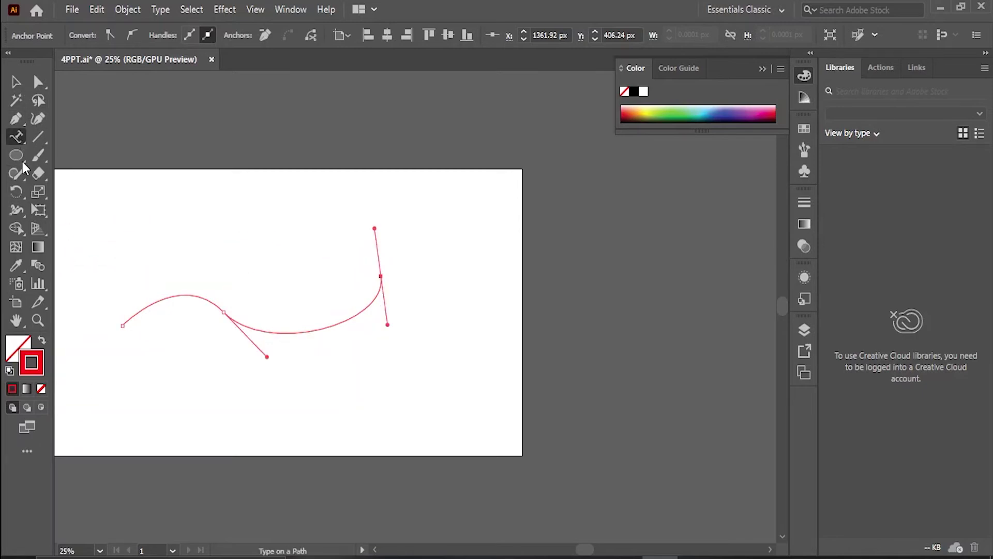
click(128, 316)
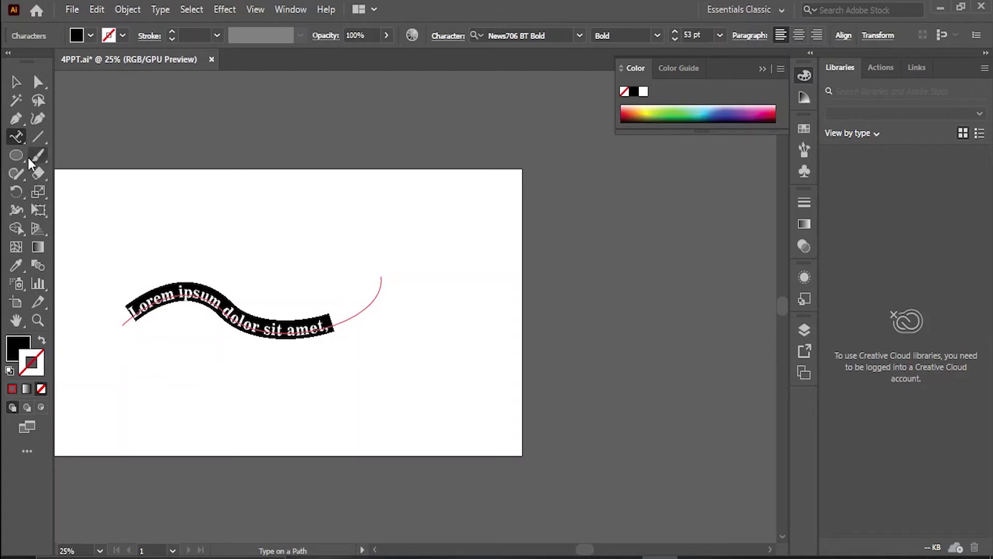
key(BackSpace)
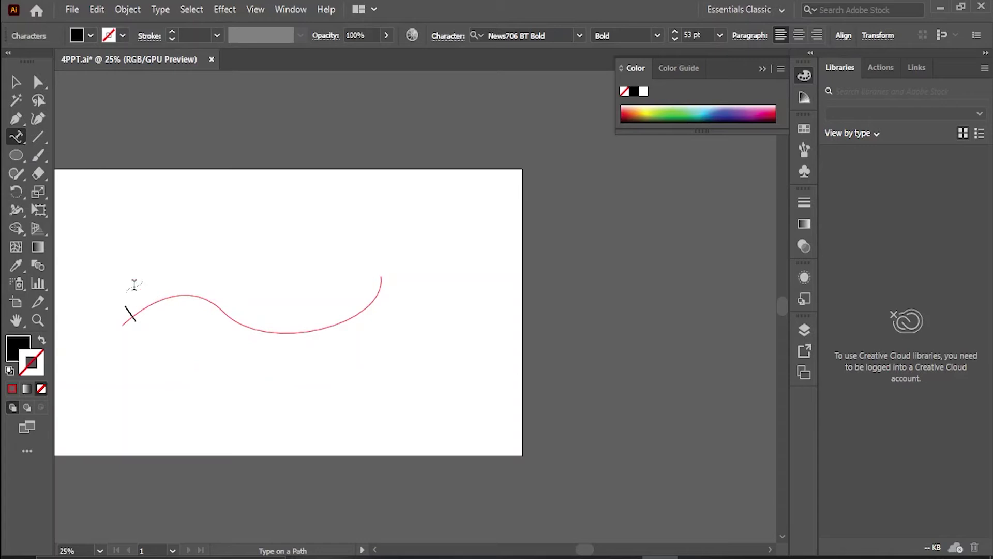
key(Escape)
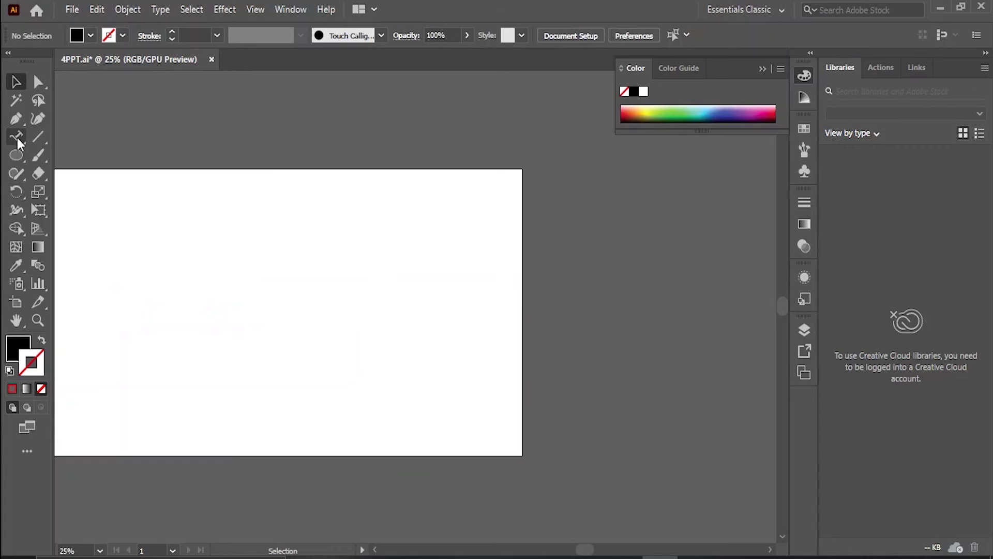
Place vertical placeholder text on the artboard with the Vertical Type tool and delete it.
click(18, 138)
click(18, 141)
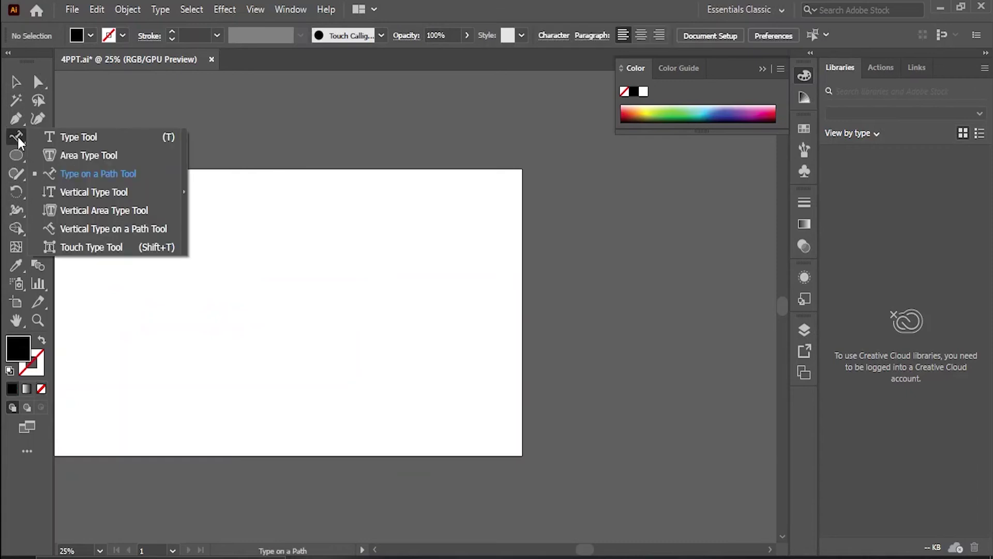
click(59, 192)
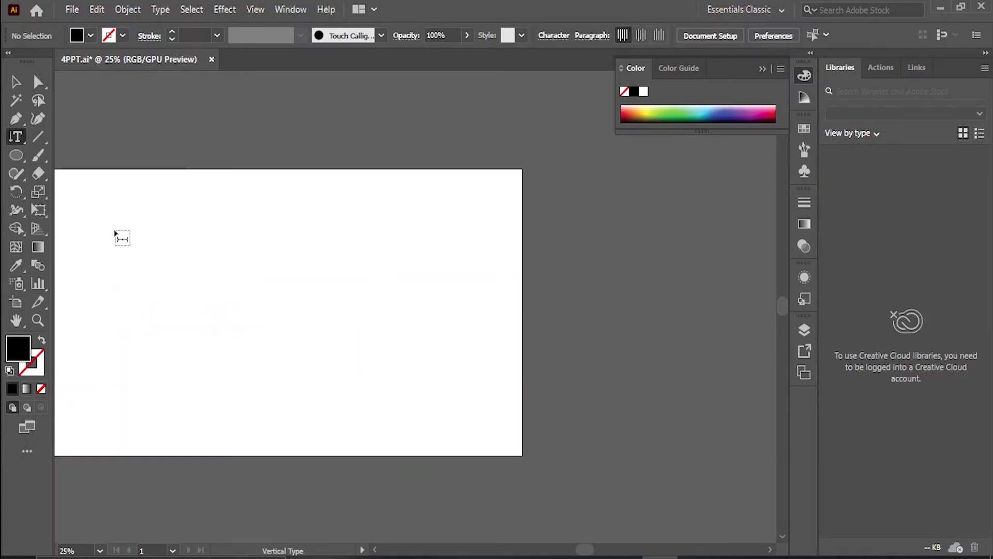
click(165, 239)
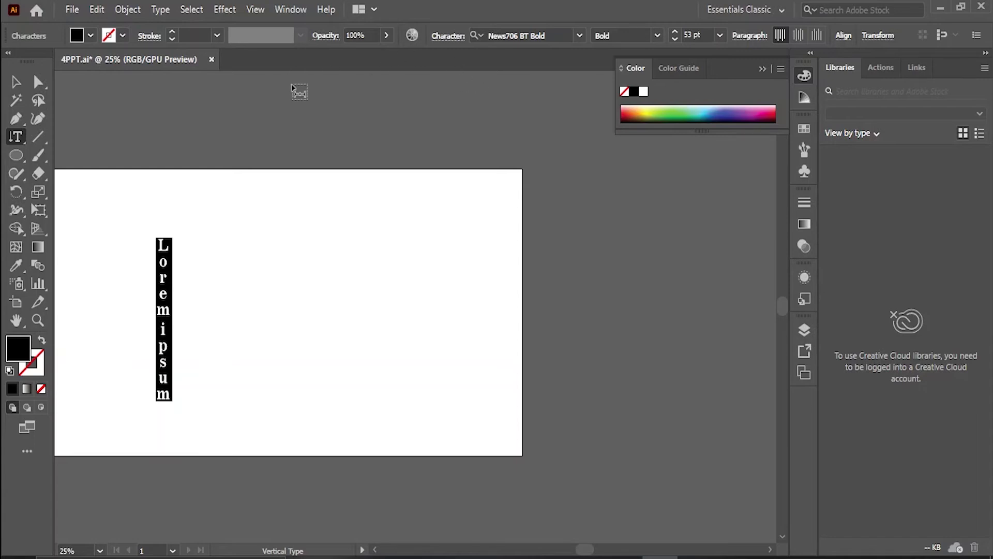
key(Escape)
key(Delete)
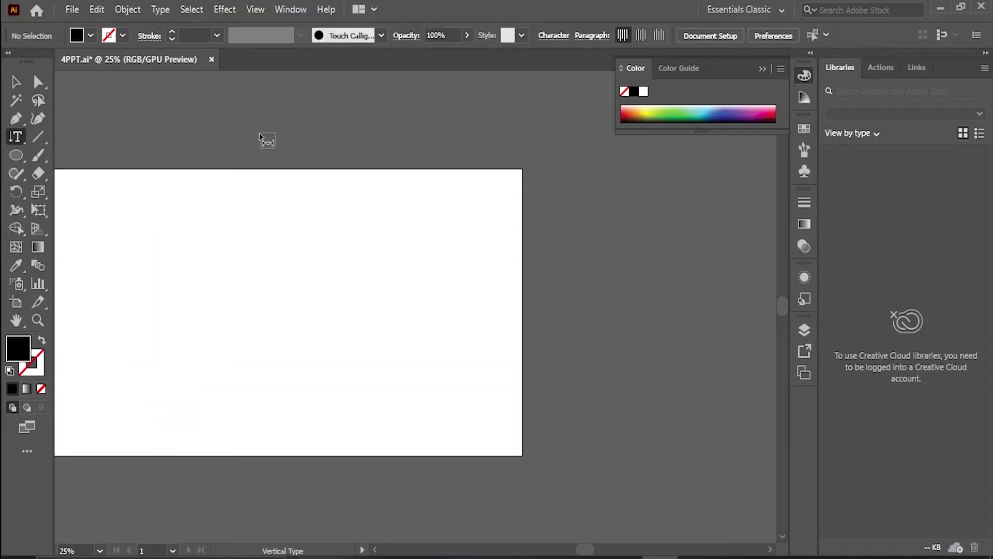
Draw a hexagon in the upper part of the artboard with the Polygon tool and give it no fill and a black stroke.
click(17, 139)
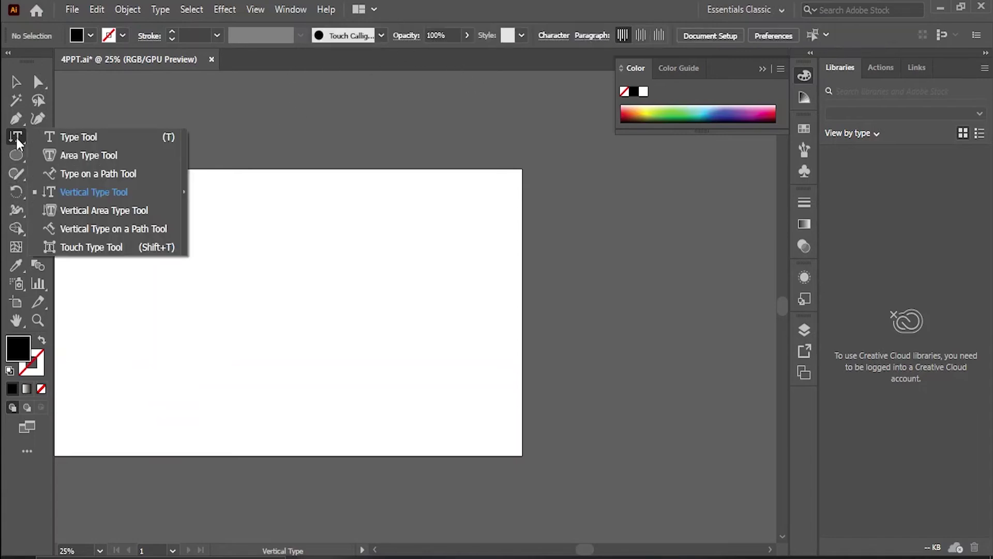
click(90, 214)
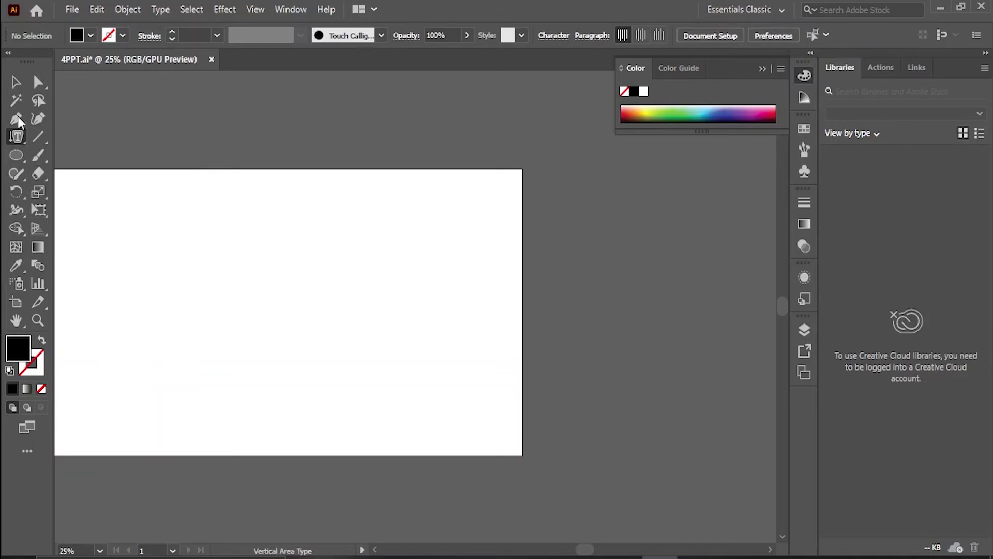
click(21, 155)
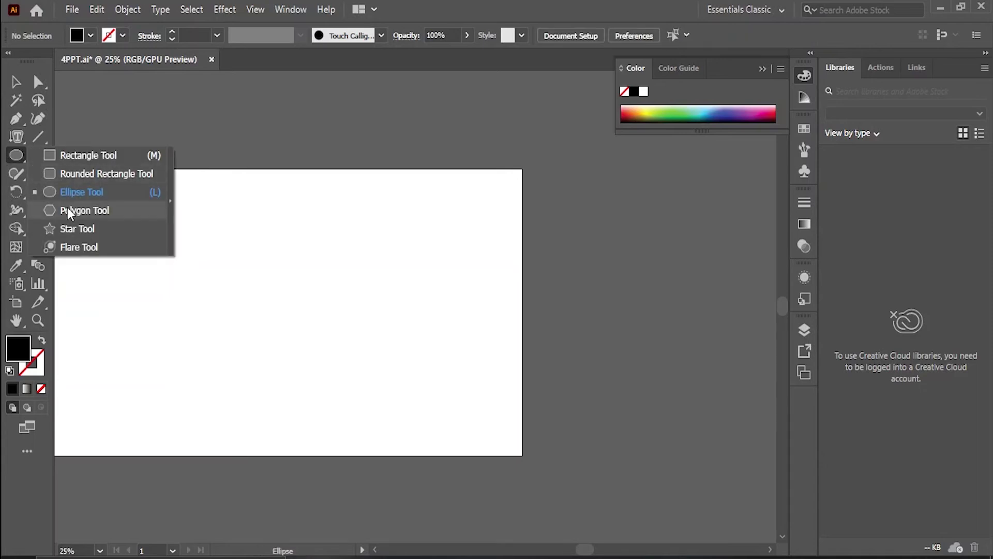
click(84, 210)
drag(167, 278, 260, 261)
click(41, 342)
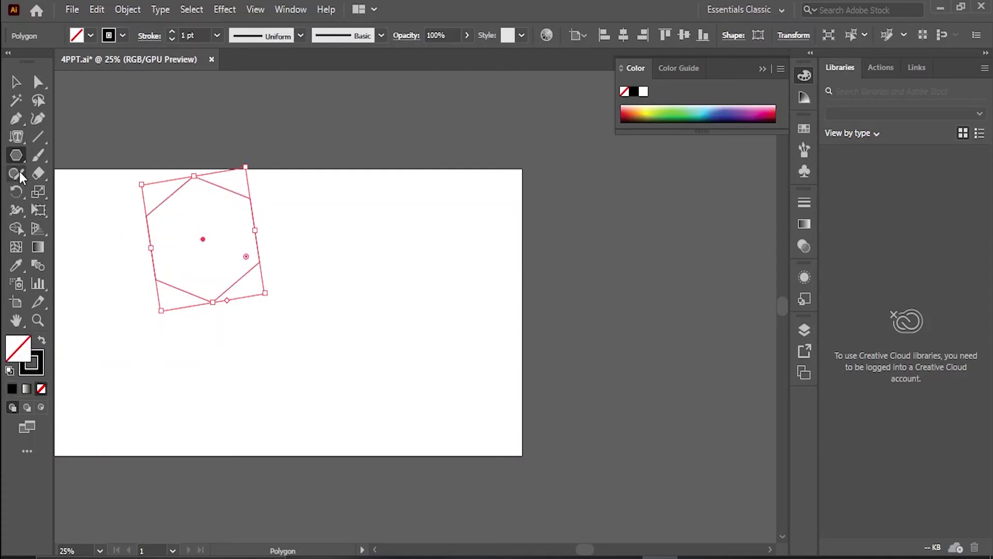
Fill the hexagon with vertical placeholder text using the Vertical Area Type tool.
click(16, 136)
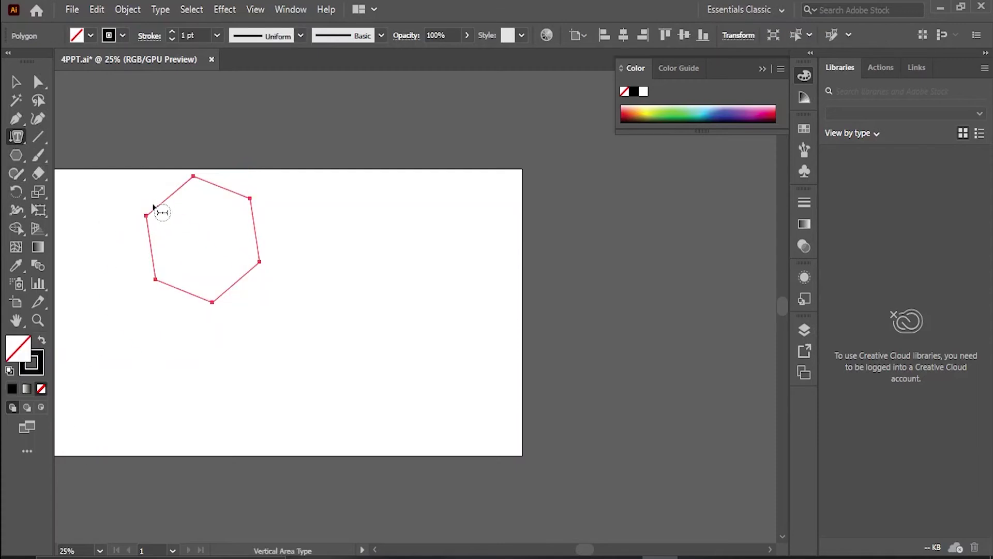
click(155, 207)
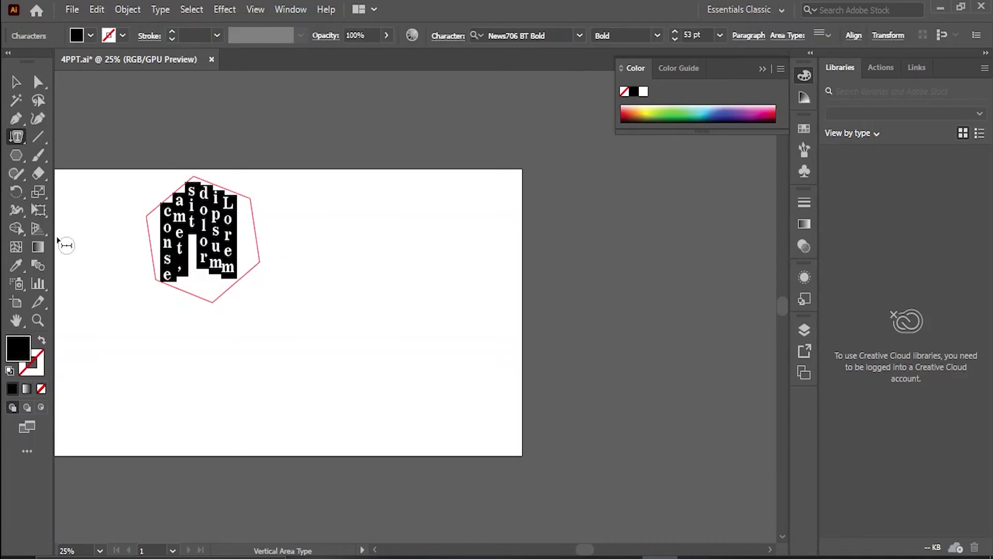
click(16, 159)
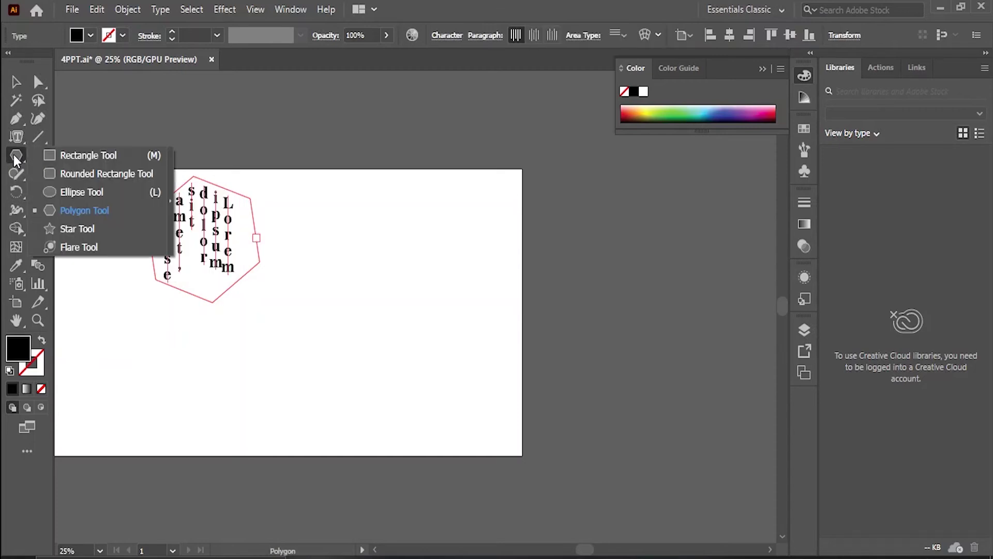
click(16, 157)
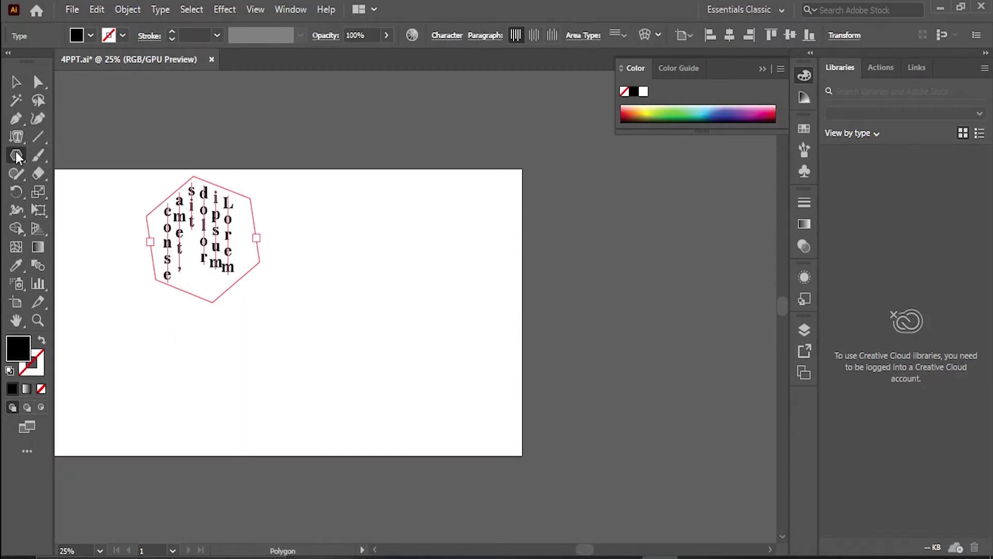
Draw a circle near the artboard's lower-right corner with the Ellipse tool and give it no fill and a black stroke.
click(17, 139)
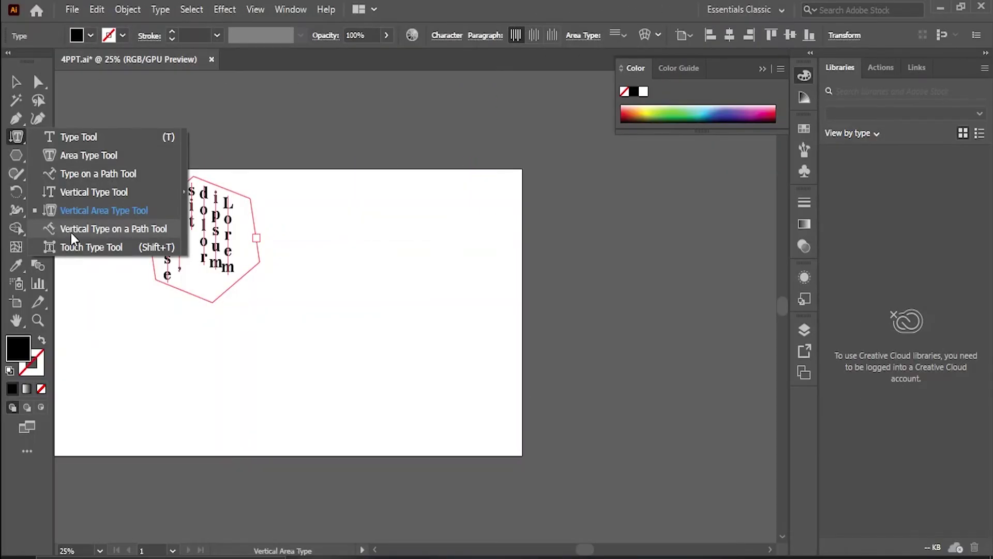
click(73, 231)
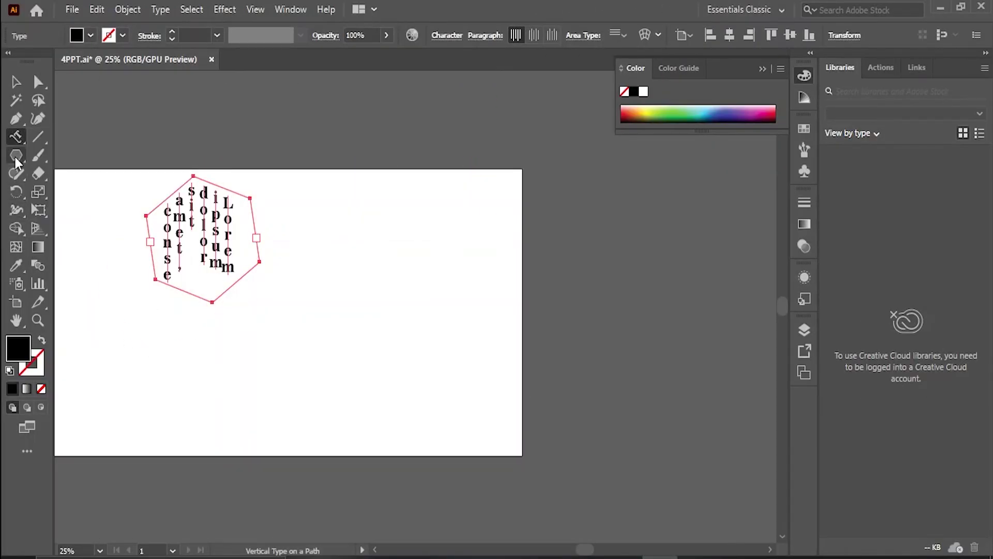
click(153, 209)
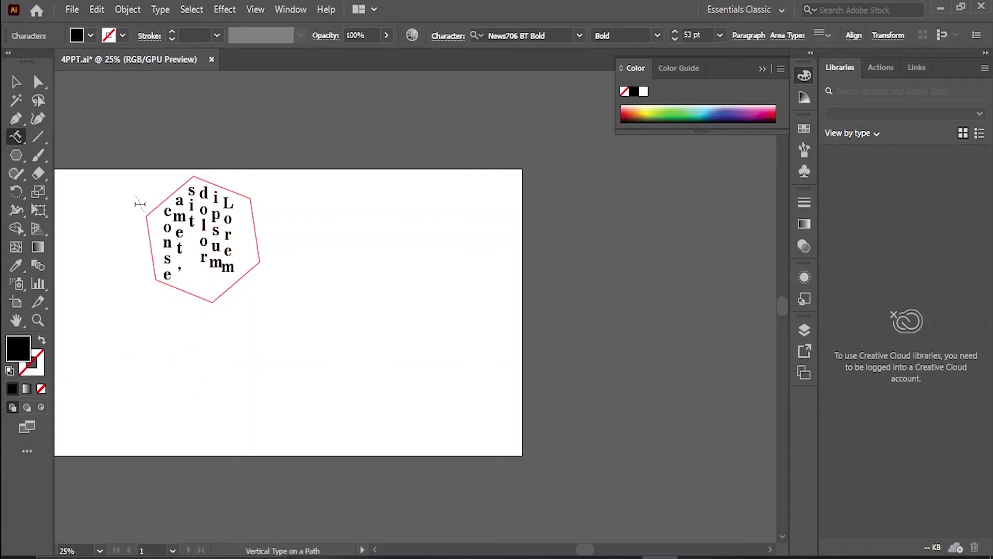
drag(17, 155, 73, 193)
drag(475, 325, 375, 427)
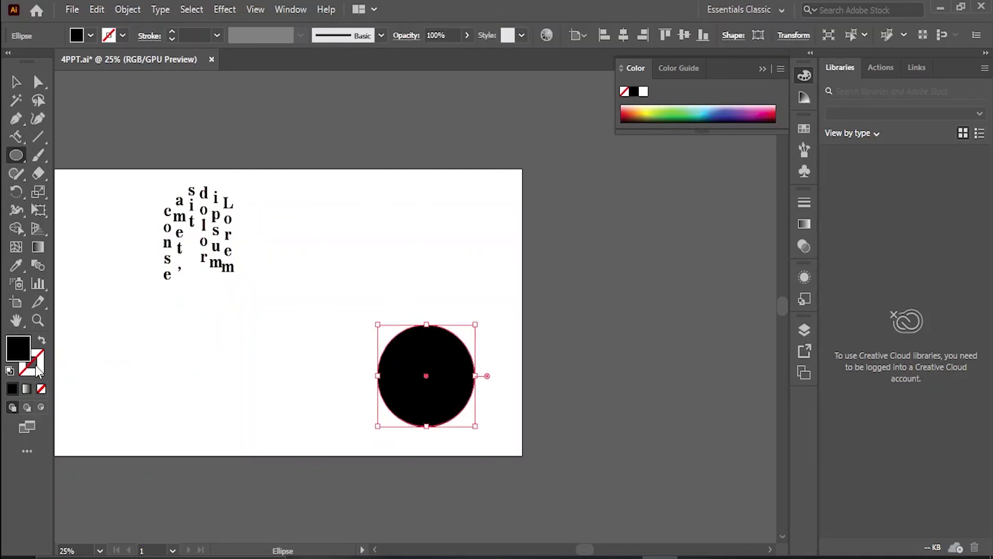
click(42, 341)
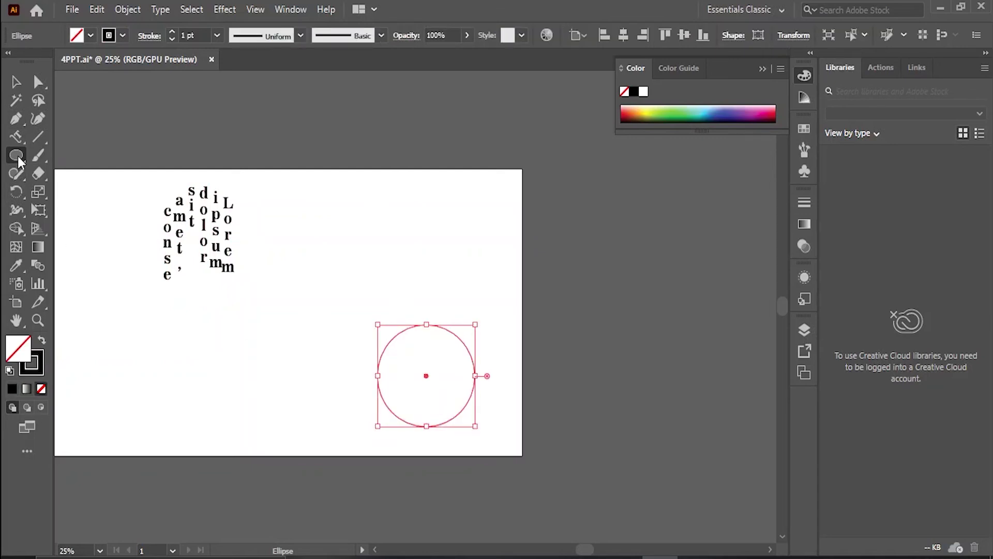
Place placeholder text around the circle's outline with the Vertical Type on a Path tool.
drag(16, 136, 103, 233)
click(382, 356)
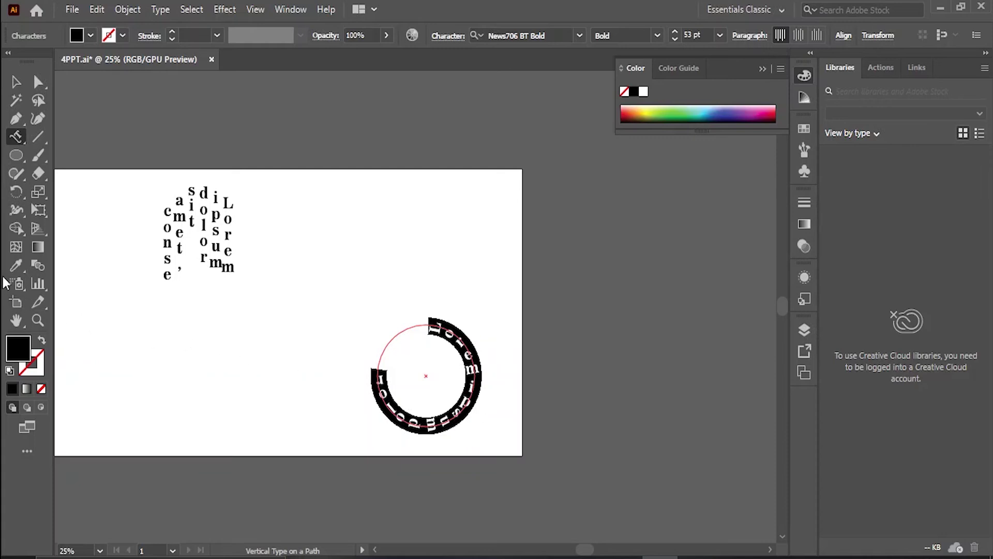
drag(21, 142, 22, 142)
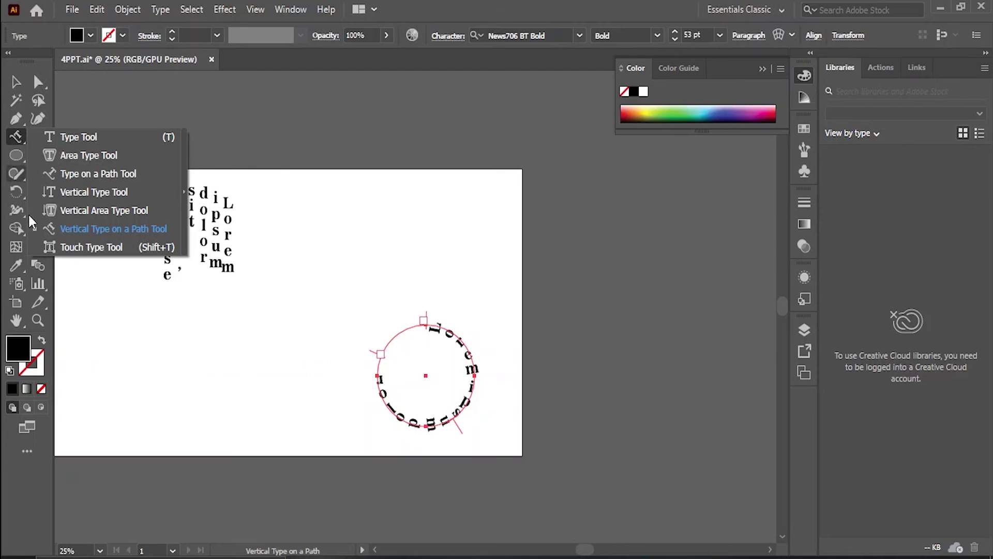
click(377, 207)
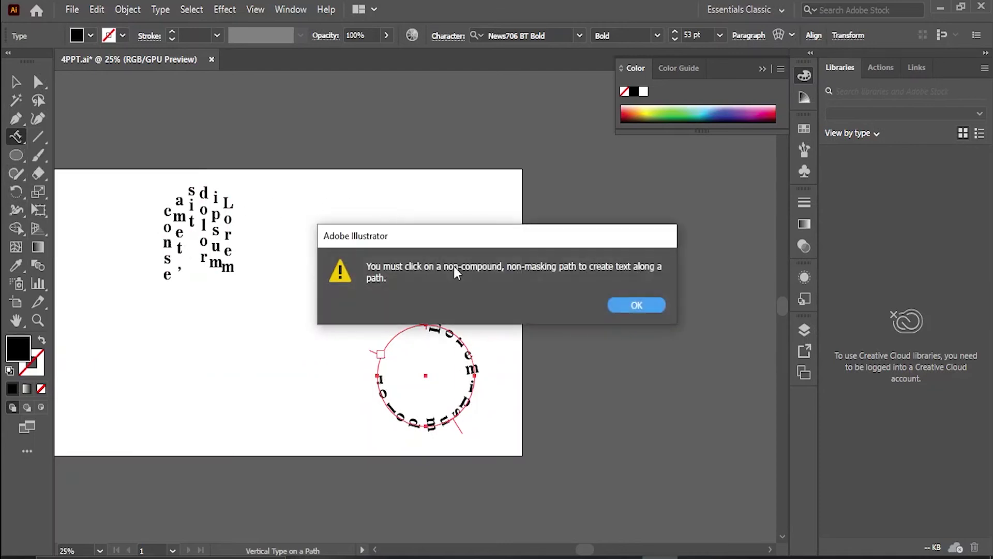
click(629, 305)
Move the letter L well above the circle and adjust a few neighbouring letters individually with the Touch Type tool.
click(17, 138)
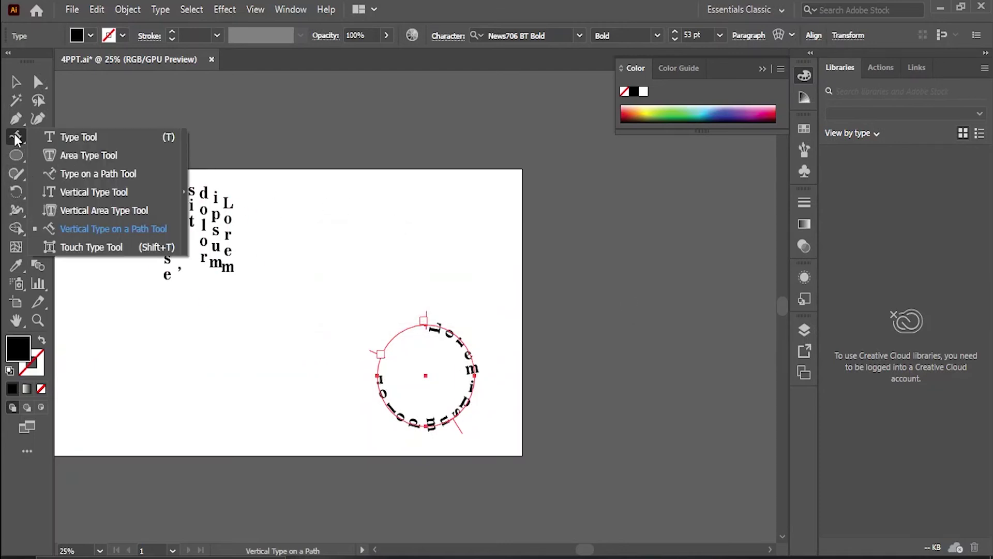
drag(16, 138, 83, 249)
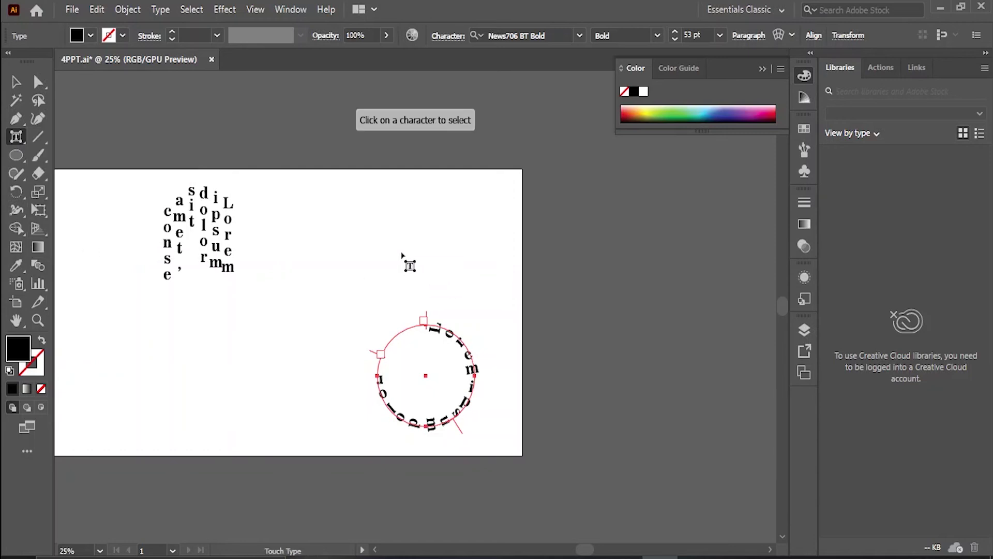
click(435, 329)
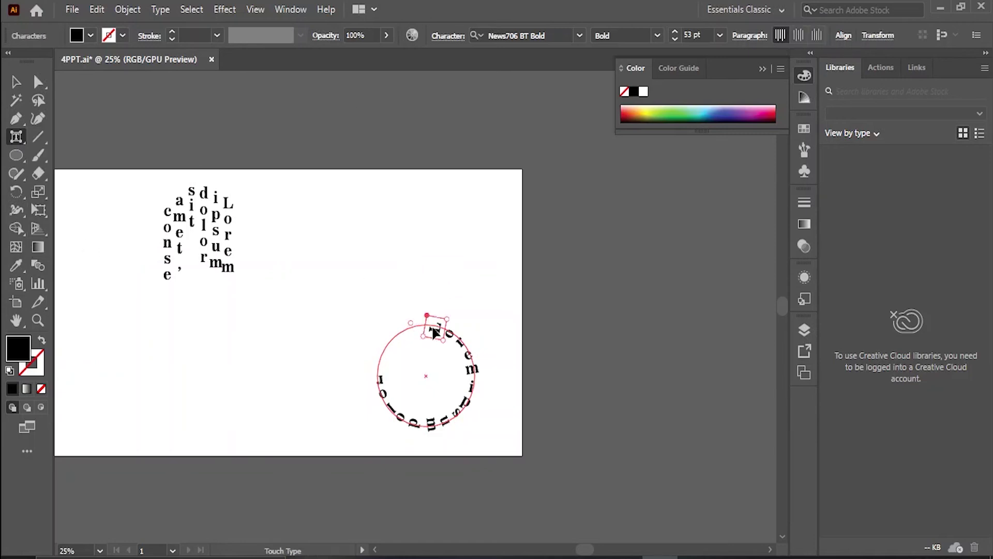
drag(434, 327, 434, 273)
click(437, 336)
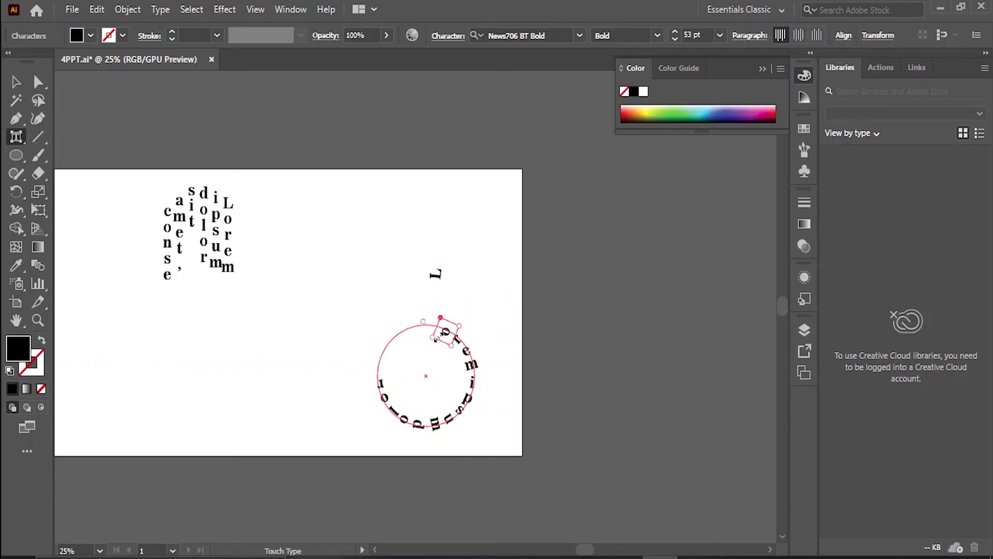
drag(424, 322, 435, 301)
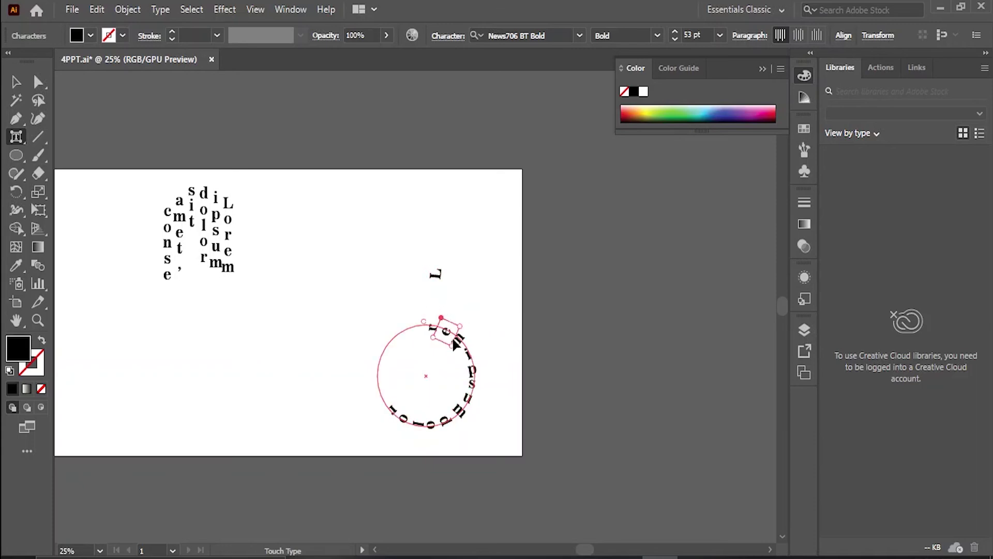
drag(455, 344, 439, 333)
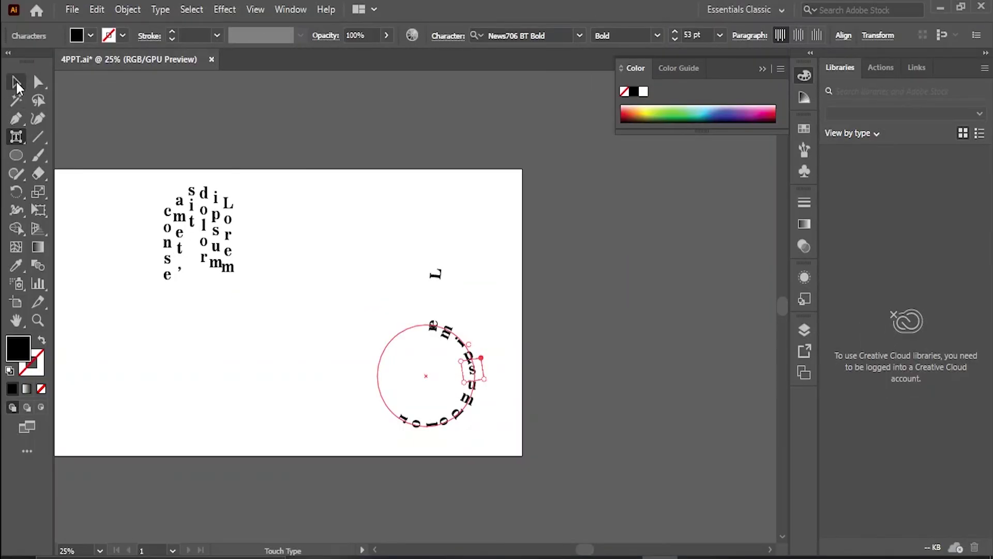
Delete the hexagon's vertical text and the circular path text from the artboard.
click(16, 83)
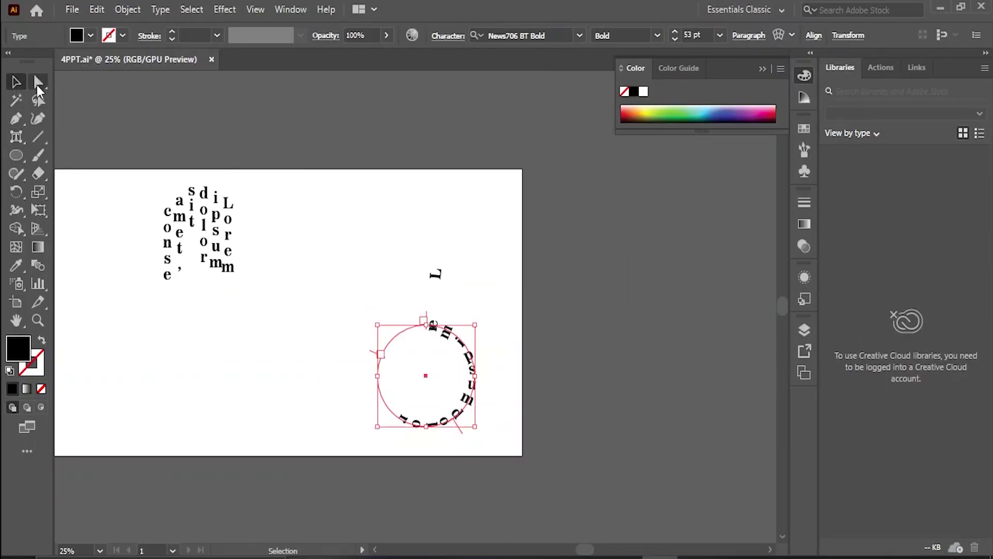
click(222, 238)
key(Delete)
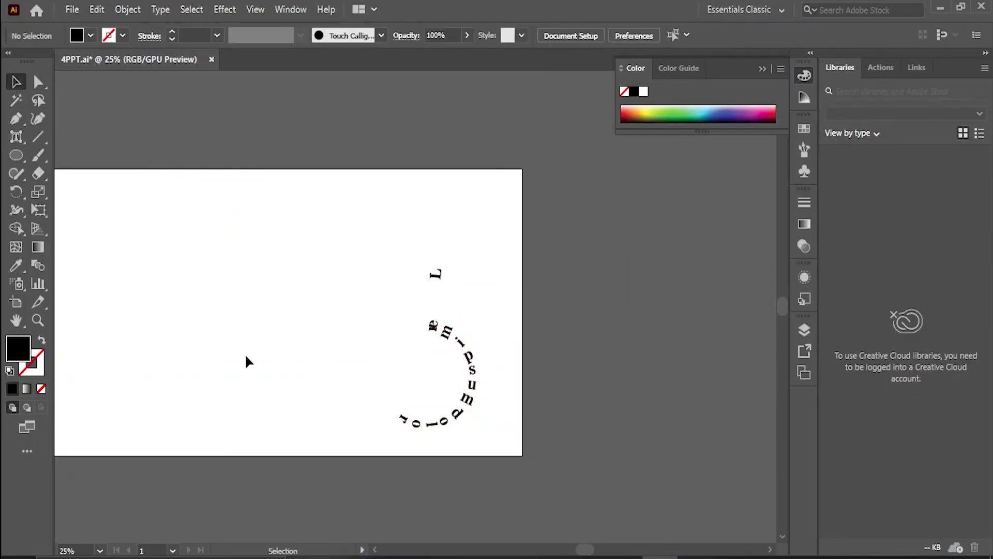
click(432, 346)
key(Delete)
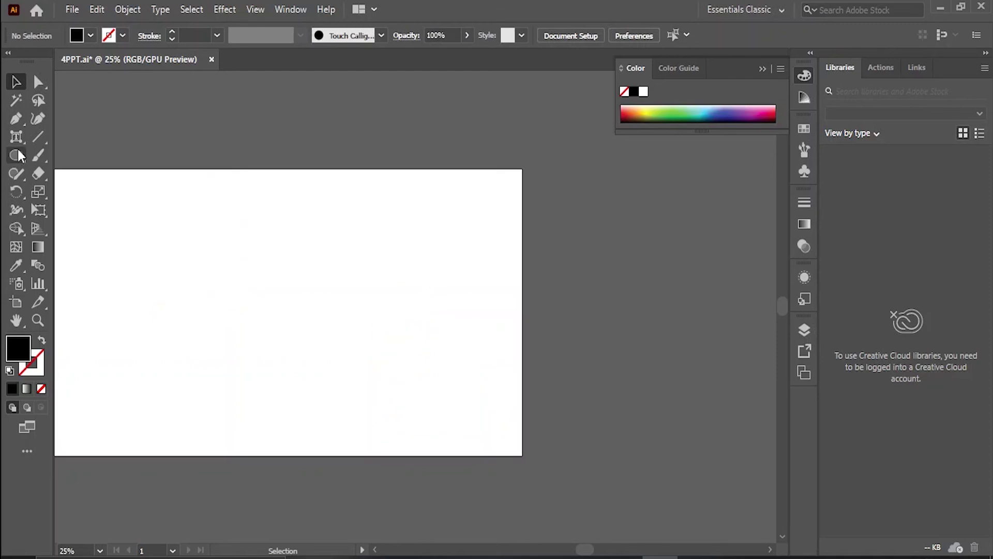
Place a line of placeholder point text in the blank artboard's upper half and scale it up with the Selection tool.
drag(15, 137, 98, 137)
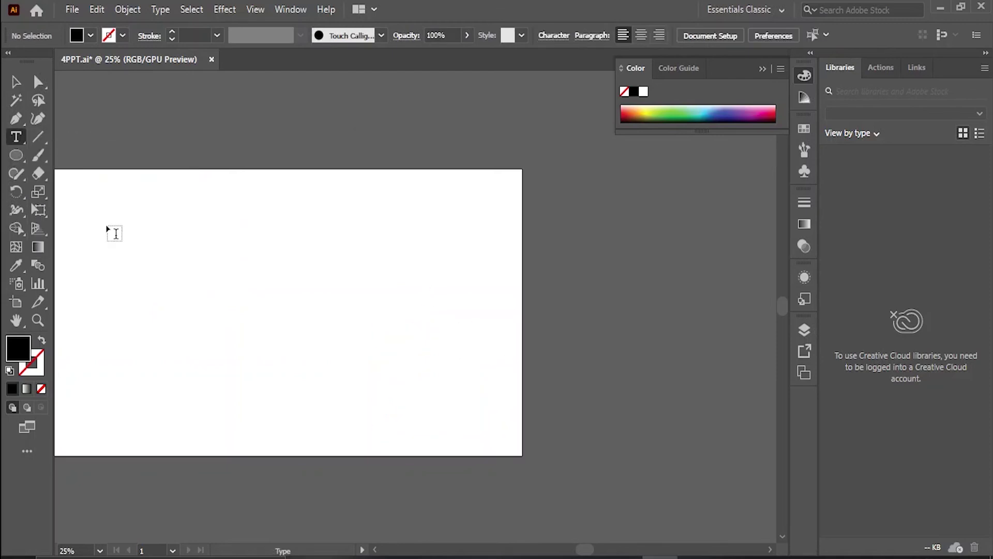
click(158, 268)
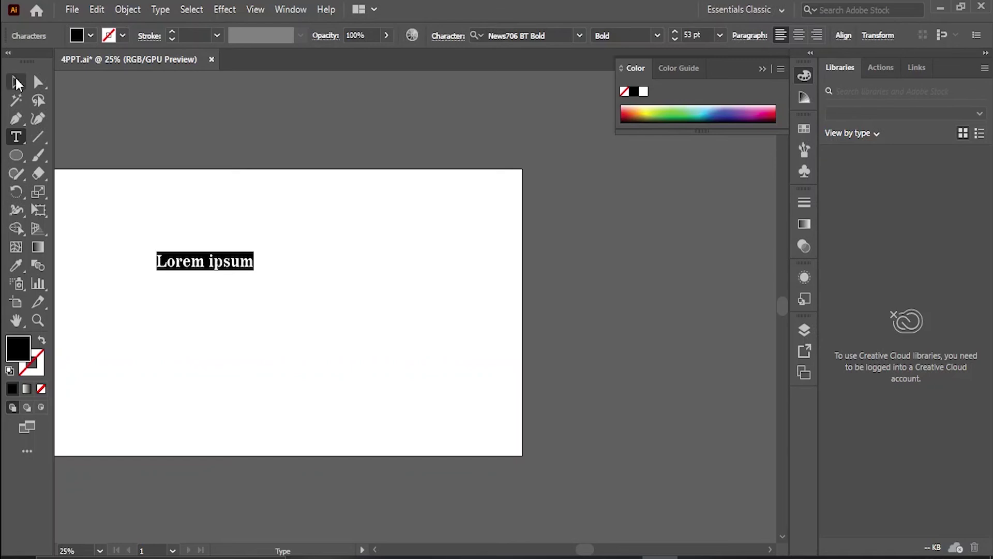
click(17, 84)
mouse_move(195, 275)
mouse_down()
mouse_move(186, 268)
mouse_move(194, 276)
mouse_up()
drag(256, 269, 230, 284)
Convert the enlarged placeholder text to outlines and deselect it.
right_click(230, 285)
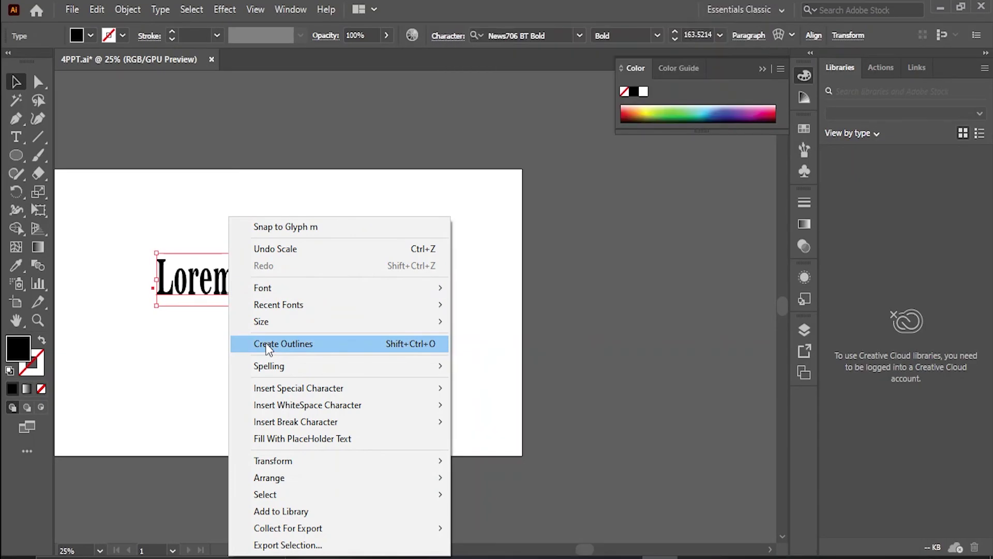
click(268, 344)
click(379, 306)
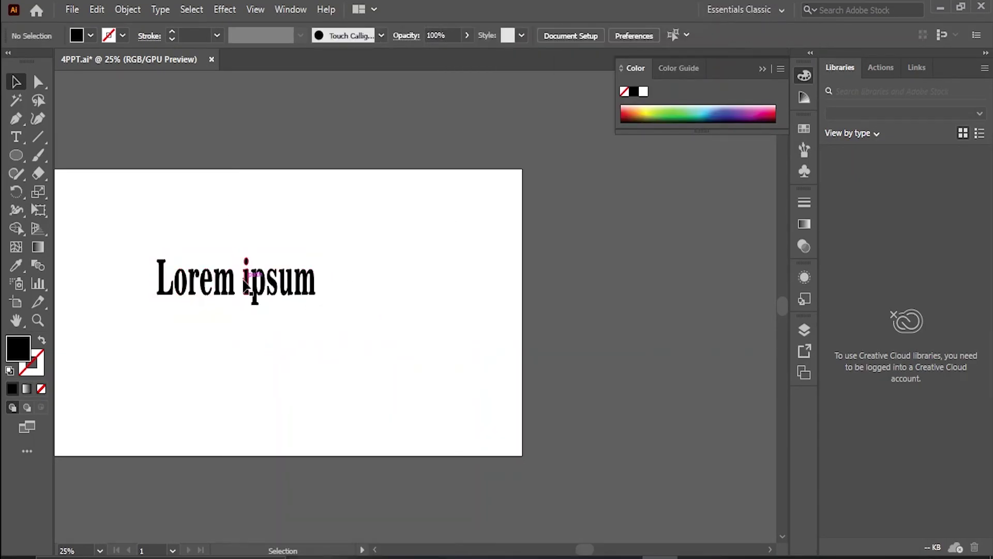
Reshape the outlined L with the Direct Selection tool, pulling its top-right anchor upward and its bottom-left anchor downward into sharp spikes.
click(245, 276)
click(39, 81)
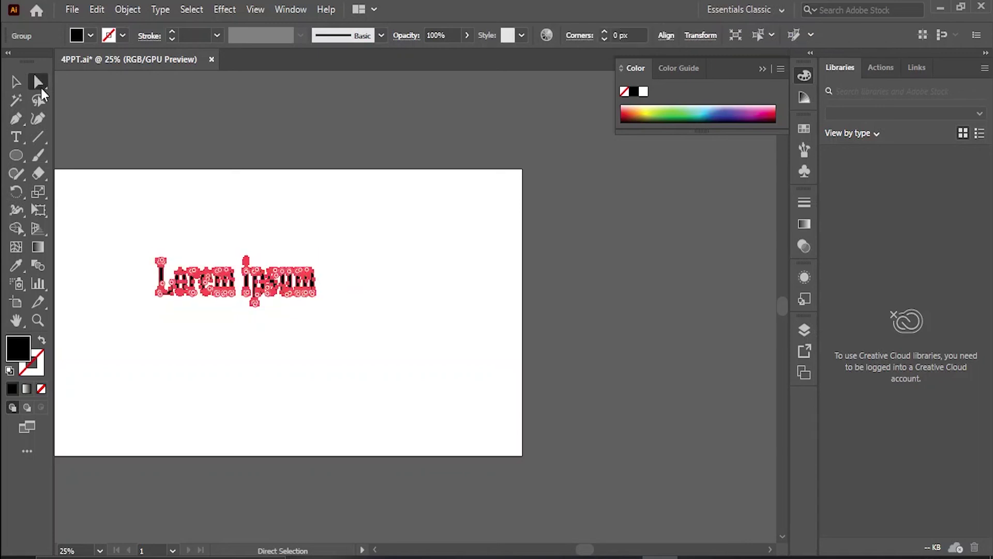
scroll(187, 290, up, 4)
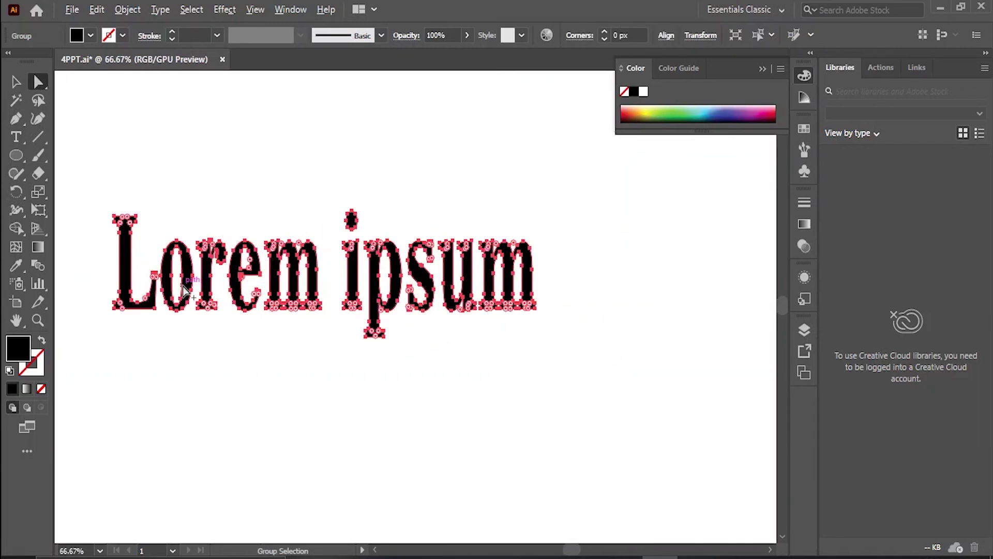
drag(112, 202, 177, 99)
click(165, 202)
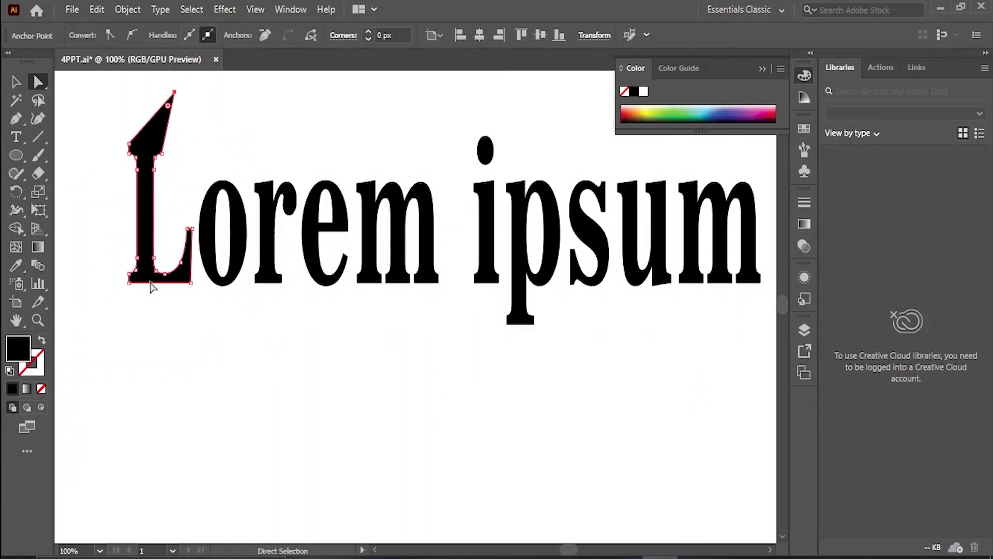
drag(129, 283, 121, 327)
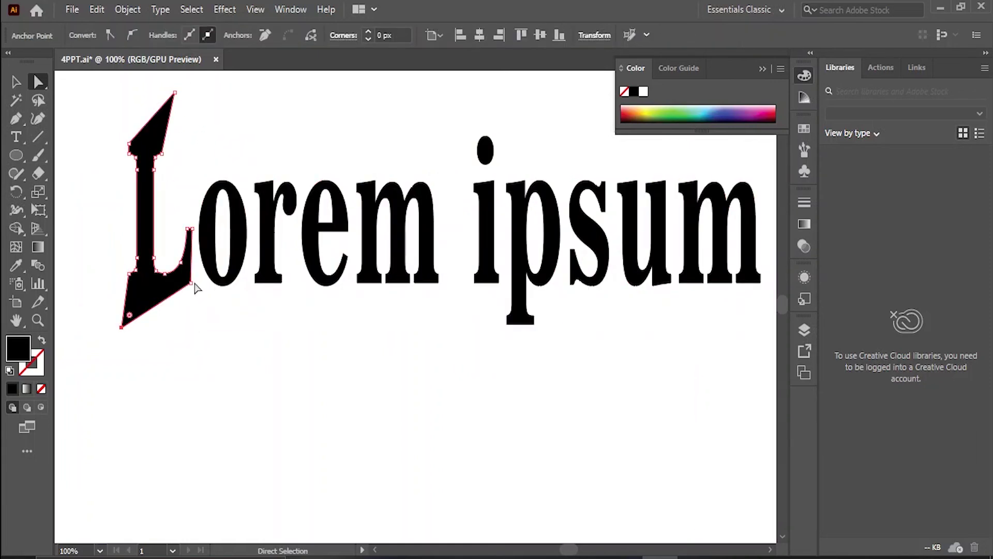
Stretch the outlined letter o by pulling its bottom anchors down into a narrow tail and its top anchor up into a peak.
click(243, 272)
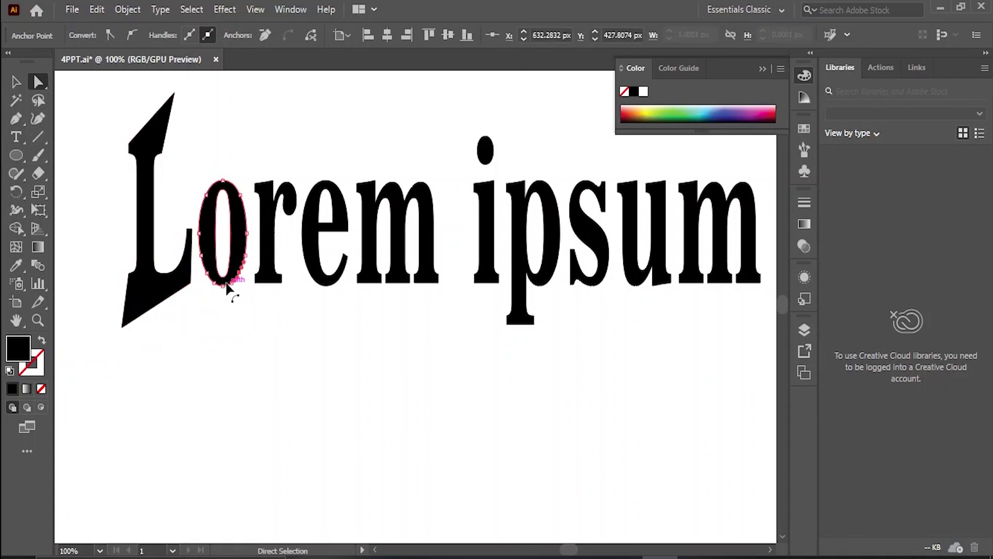
drag(226, 286, 246, 347)
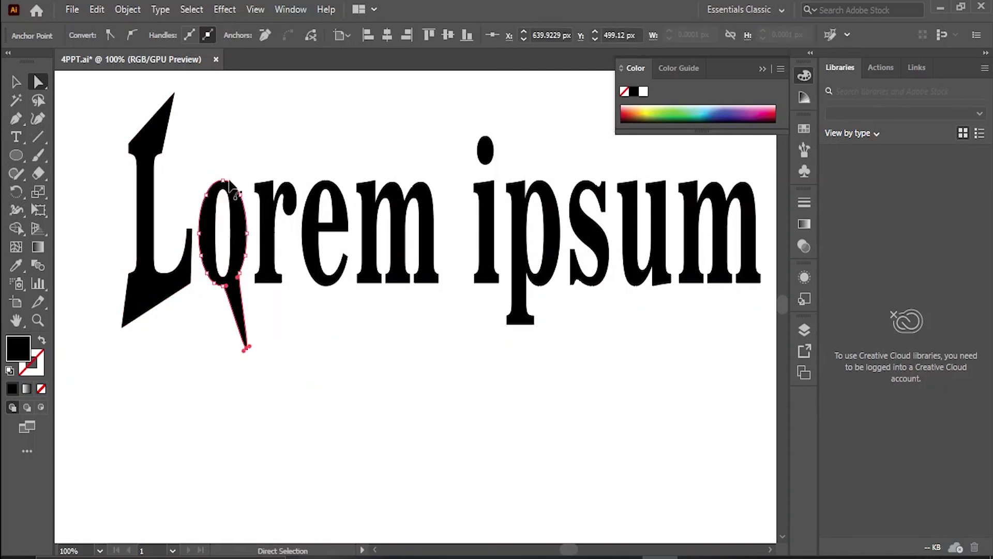
drag(229, 185, 230, 127)
Move the m of "Lorem" below the baseline and pull the tops of its arches up into points.
click(434, 279)
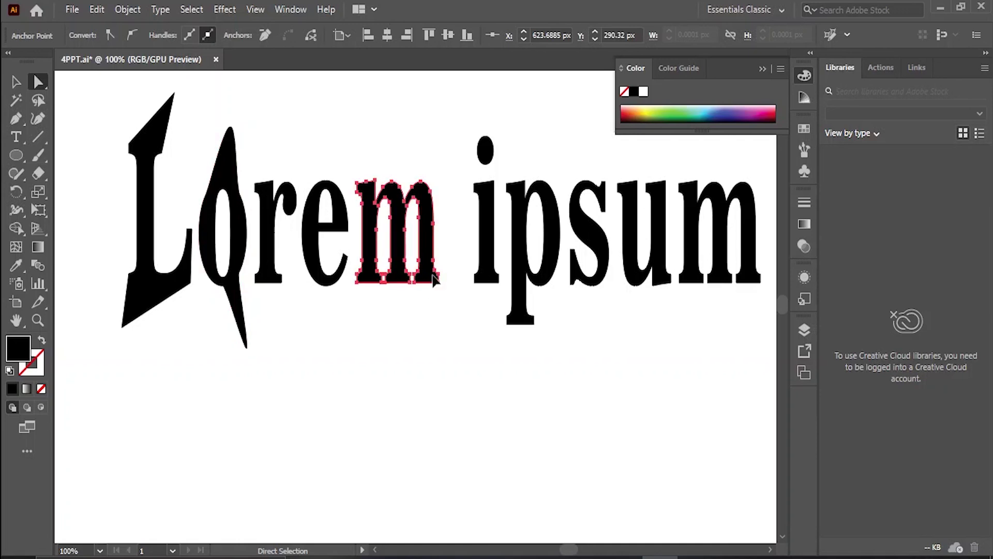
drag(434, 279, 454, 347)
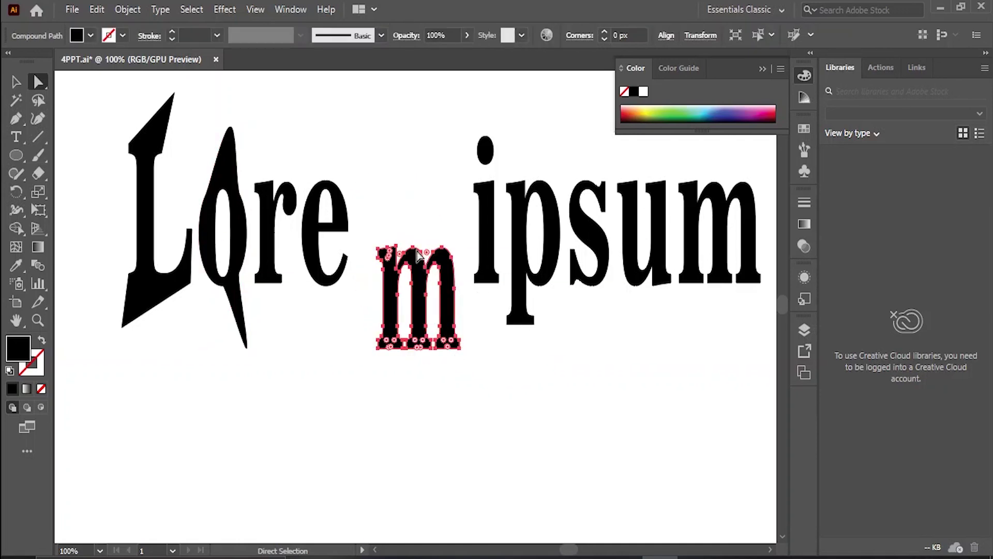
drag(417, 254, 444, 202)
Pull the top of the i's dot up into a spike and the p's bottom-right anchor down into a long pointed tail.
click(484, 149)
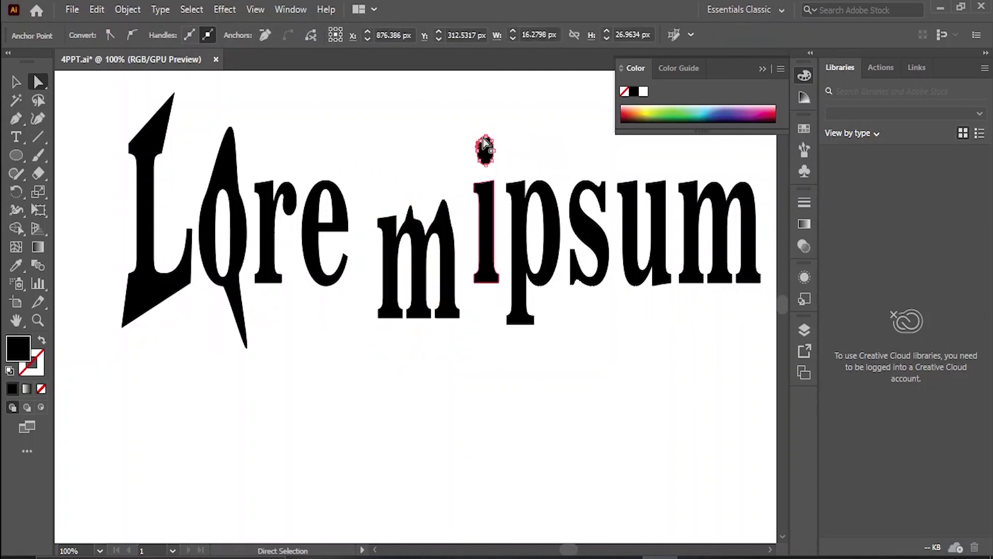
drag(484, 137, 485, 105)
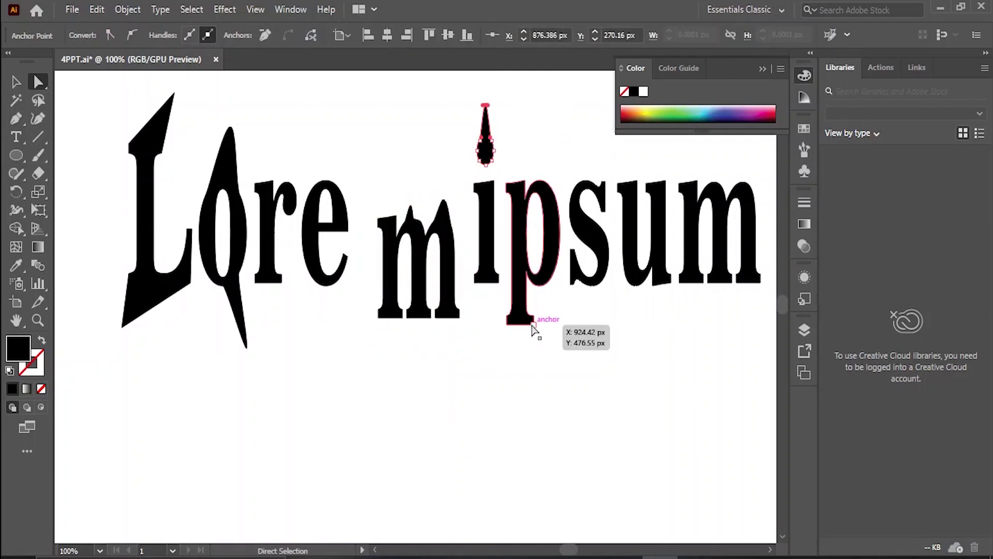
drag(533, 324, 543, 403)
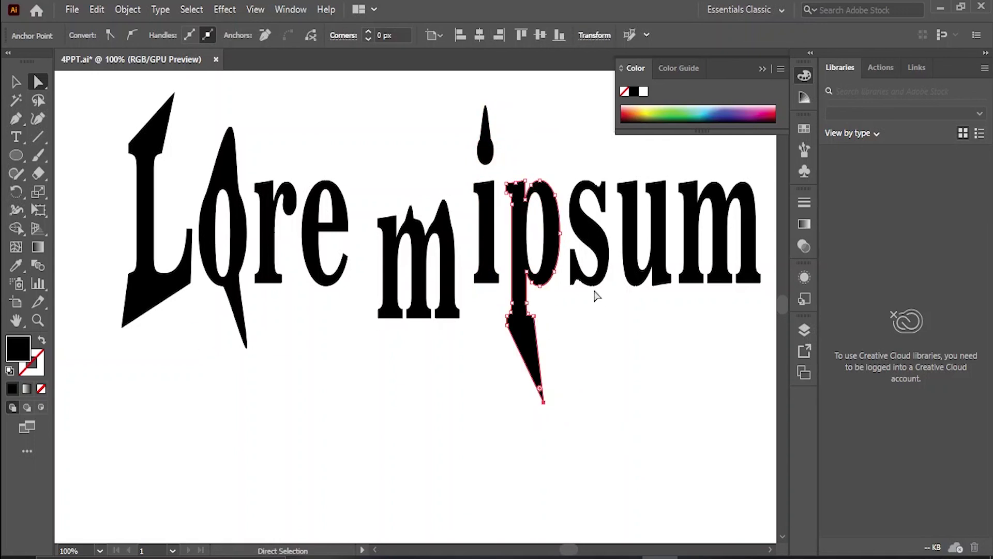
alt+scroll(595, 295, down, 6)
alt+scroll(595, 295, up, 1)
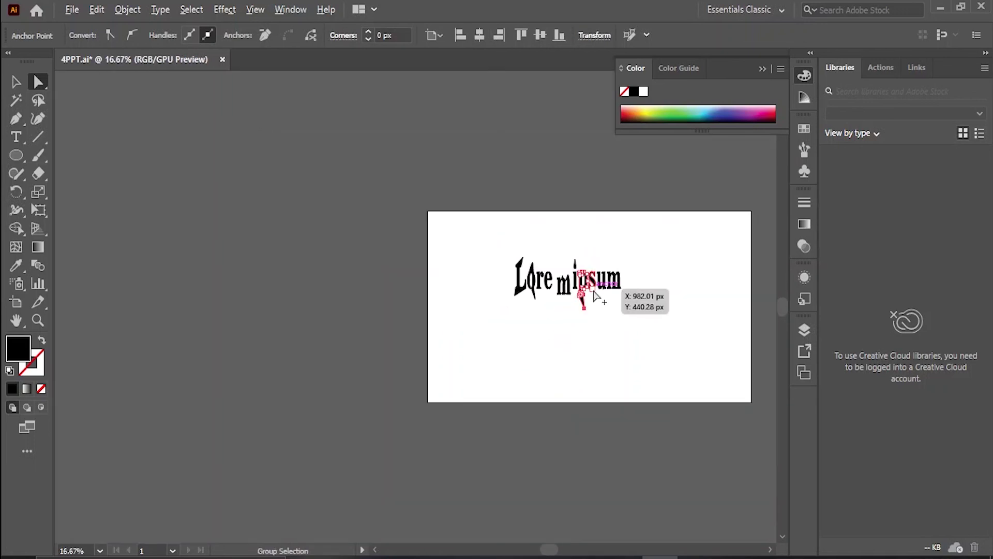
alt+scroll(593, 293, down, 1)
alt+scroll(755, 303, up, 1)
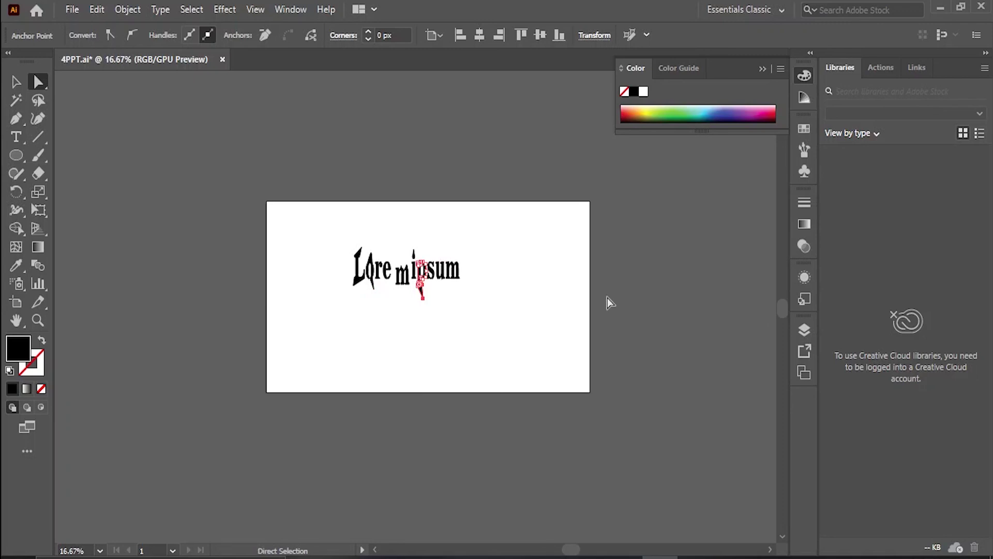